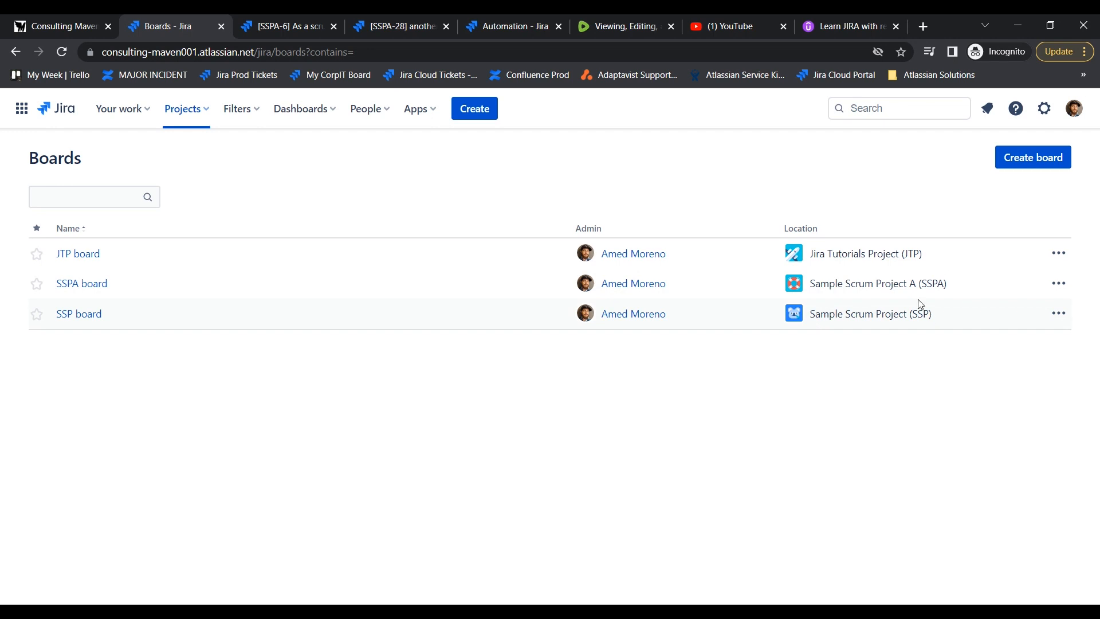
- Start a Kanban board from existing projects, including Jira Tutorials Project (JTP), Sample Scrum Project A (SSPA) and IT Ops (IO)
{"action": "left_click", "coordinate": [1047, 169]}
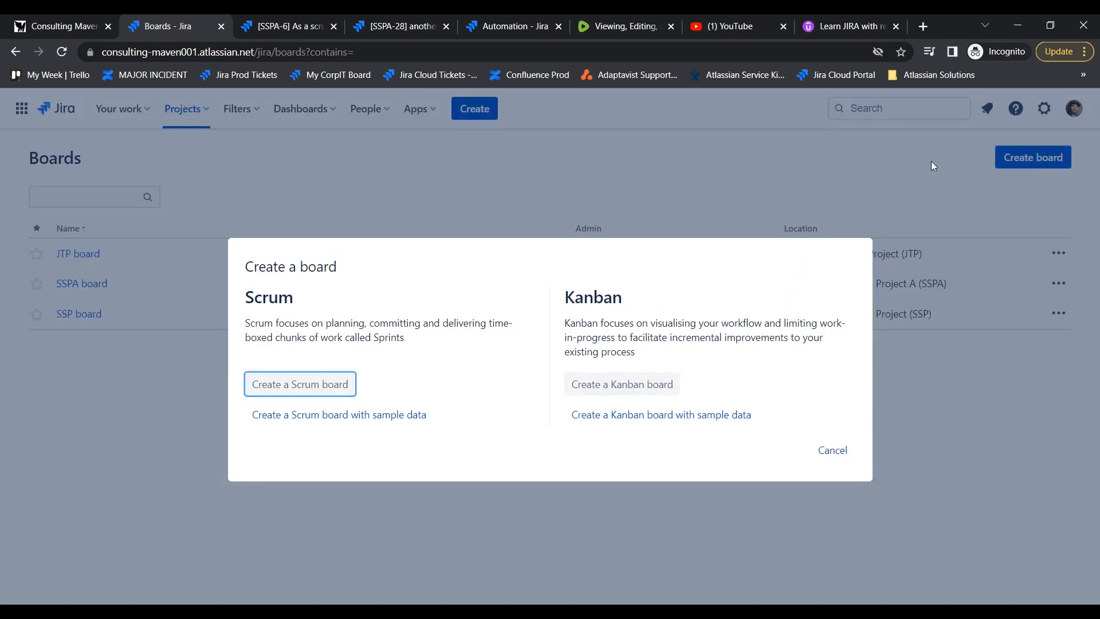
{"action": "left_click", "coordinate": [630, 395]}
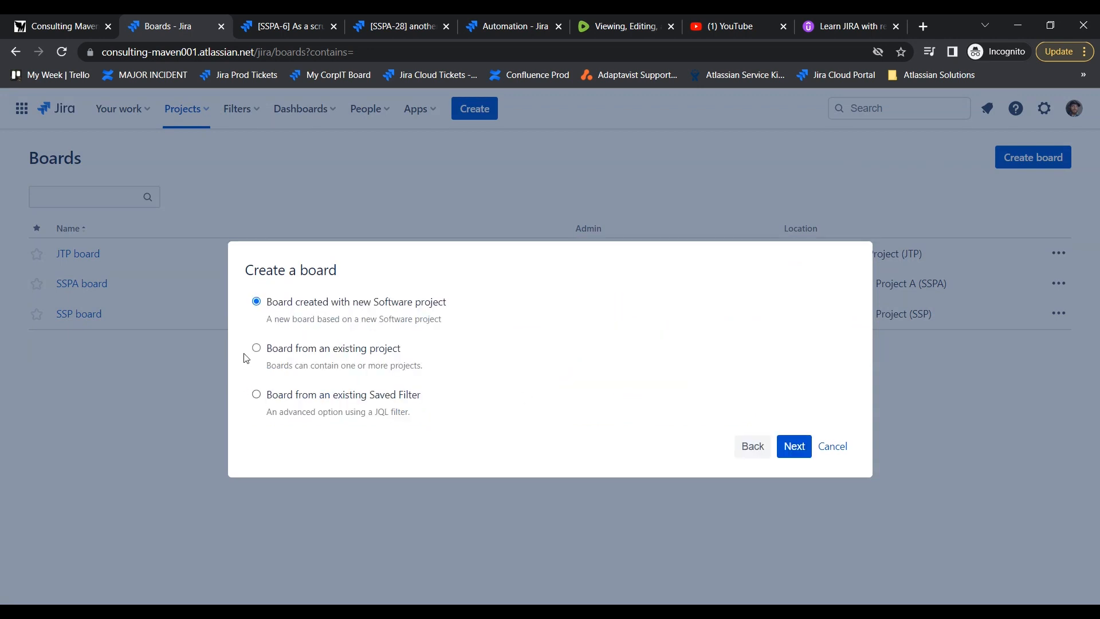
{"action": "left_click", "coordinate": [256, 349]}
{"action": "left_click", "coordinate": [790, 448]}
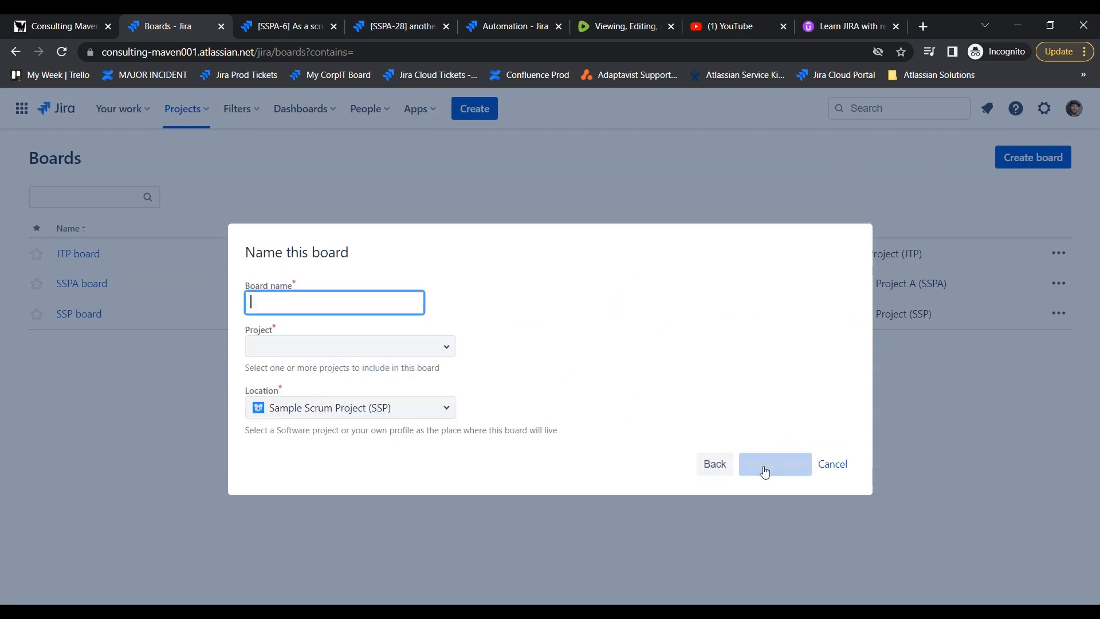
{"action": "left_click", "coordinate": [447, 355]}
{"action": "left_click", "coordinate": [302, 417]}
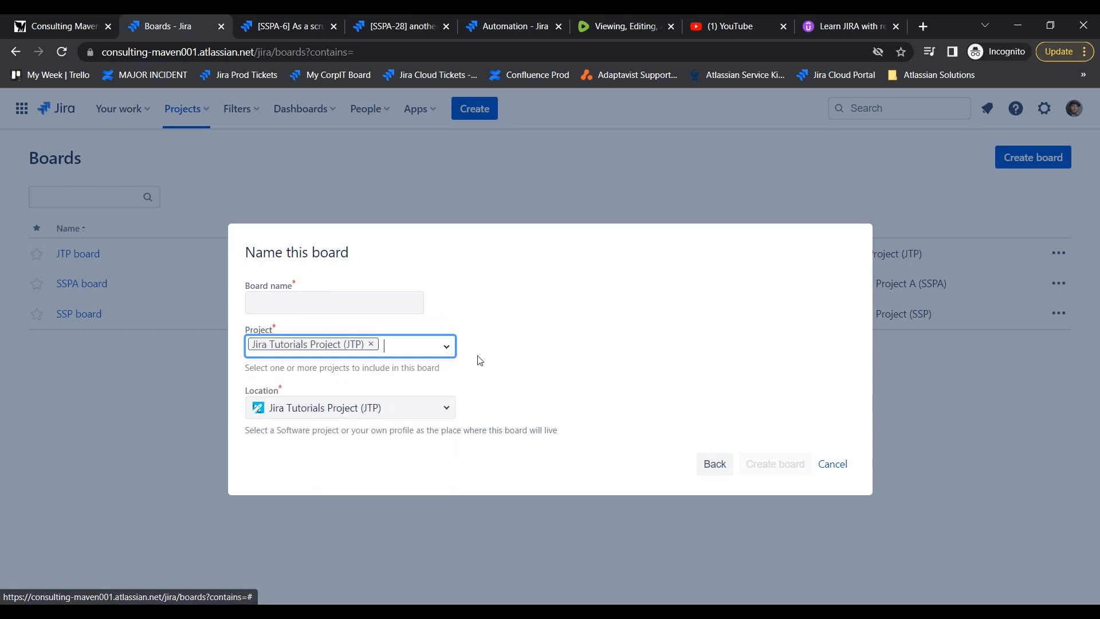
{"action": "left_click", "coordinate": [448, 351]}
{"action": "left_click", "coordinate": [359, 434]}
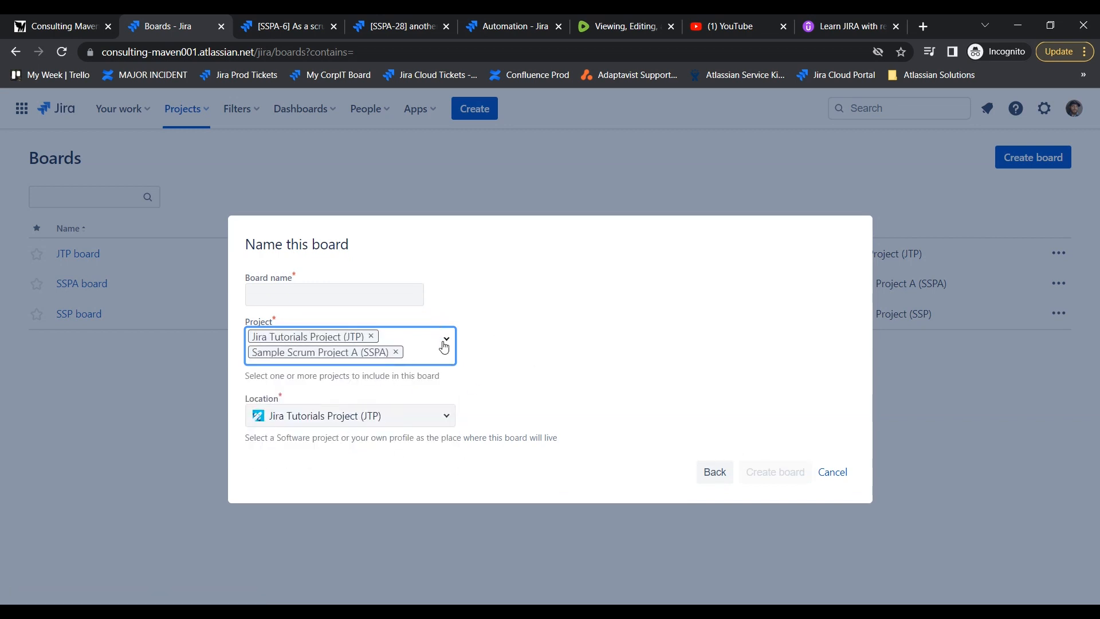
{"action": "left_click", "coordinate": [444, 343]}
{"action": "left_click", "coordinate": [320, 447]}
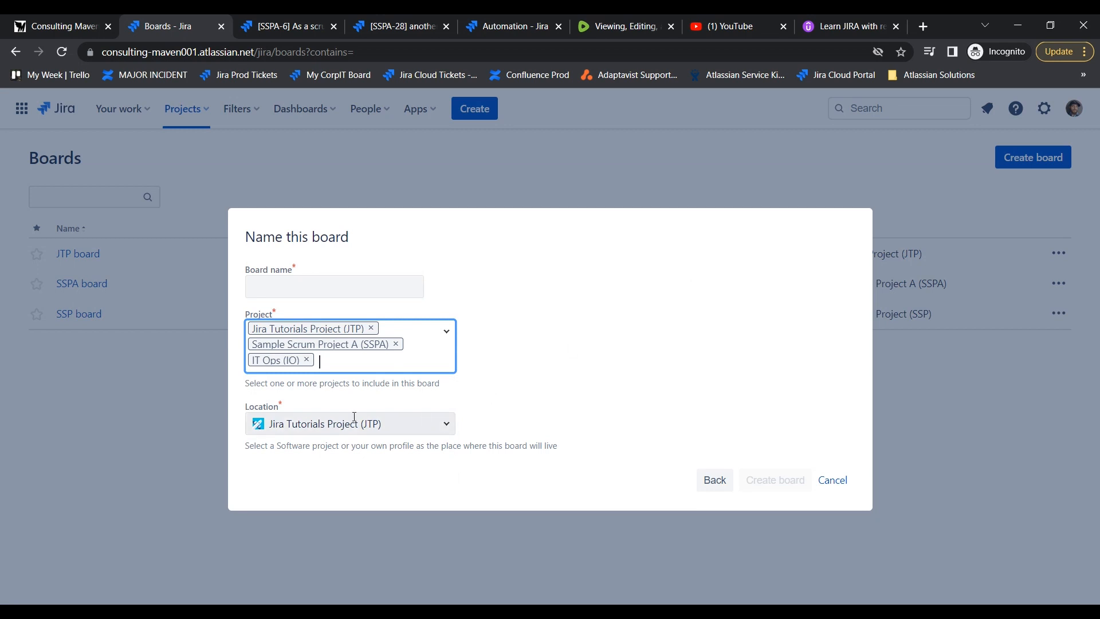
- Try Sample Scrum Project A (SSPA) and Sample Scrum Project (SSP) as the board's location and cancel the board creation
{"action": "left_click", "coordinate": [446, 424]}
{"action": "left_click", "coordinate": [380, 514]}
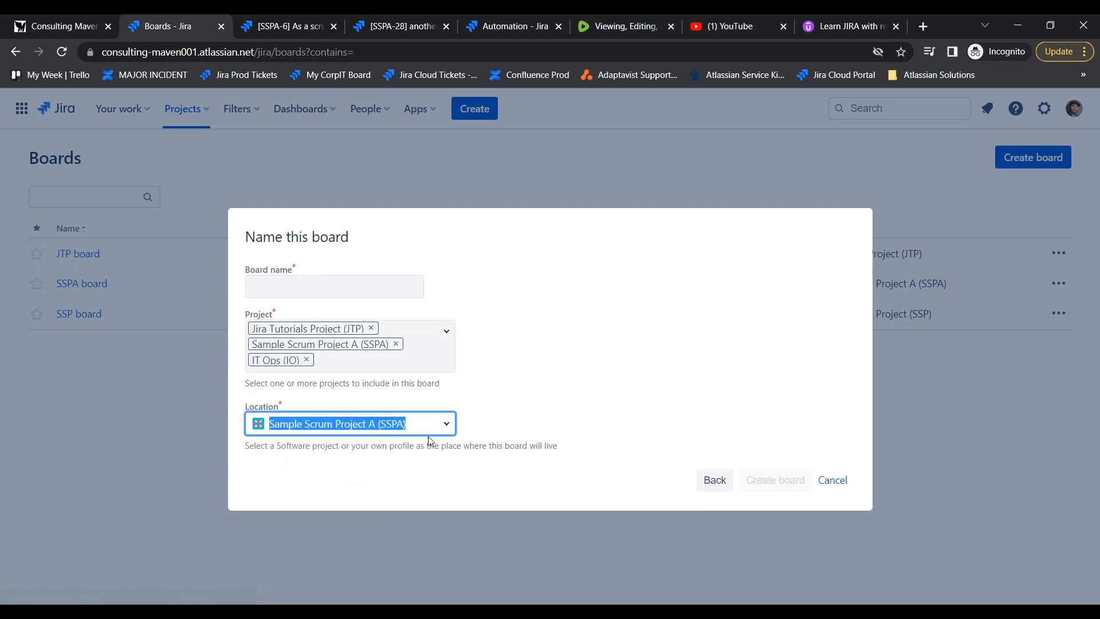
{"action": "left_click", "coordinate": [446, 424]}
{"action": "left_click", "coordinate": [368, 515]}
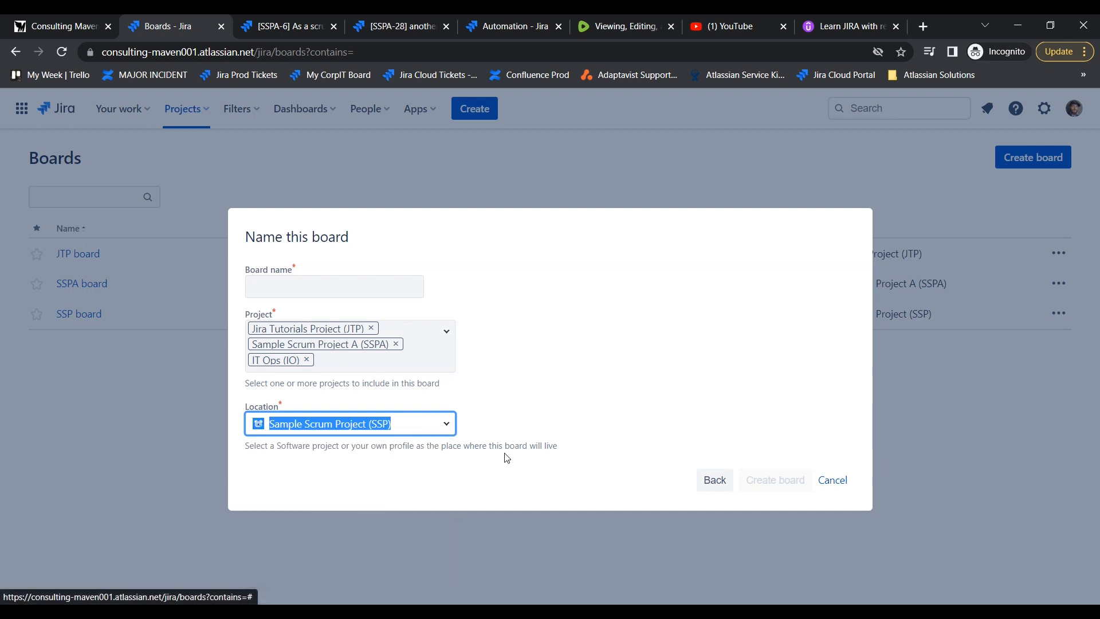
{"action": "left_click", "coordinate": [833, 482]}
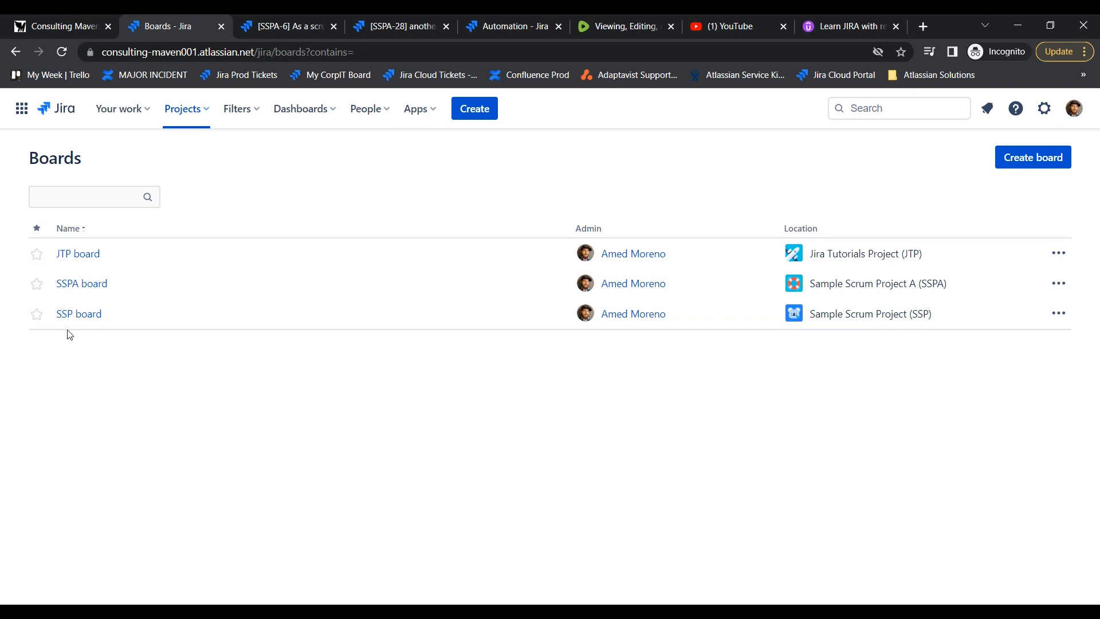
- Open the SSP board and review the details of sub-task SSP-11, including its additional fields
{"action": "left_click", "coordinate": [75, 316]}
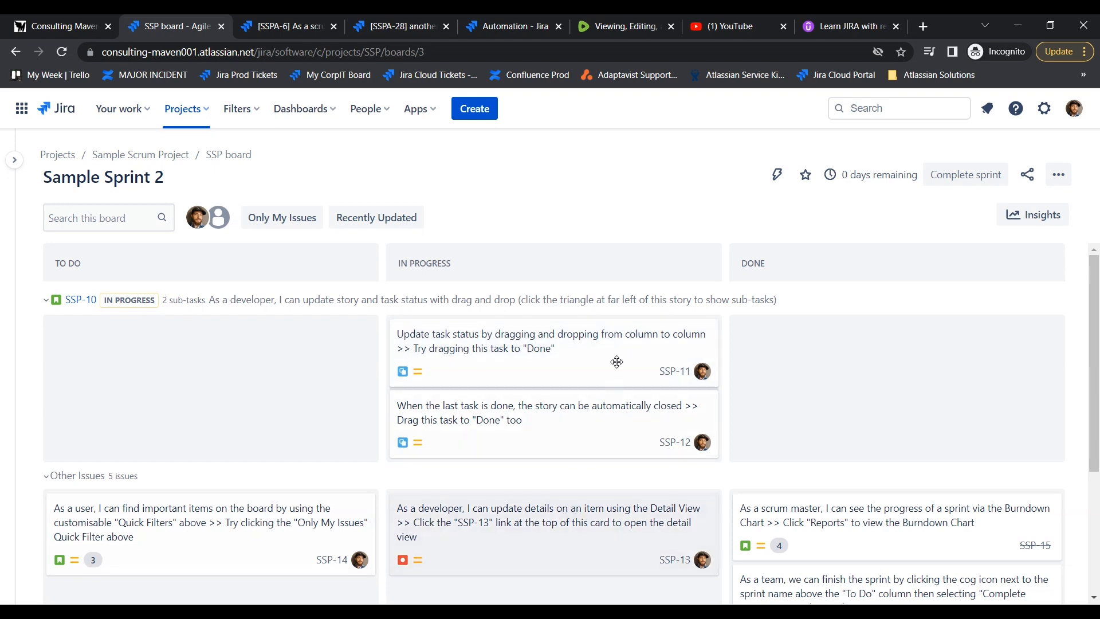
{"action": "left_click", "coordinate": [564, 352]}
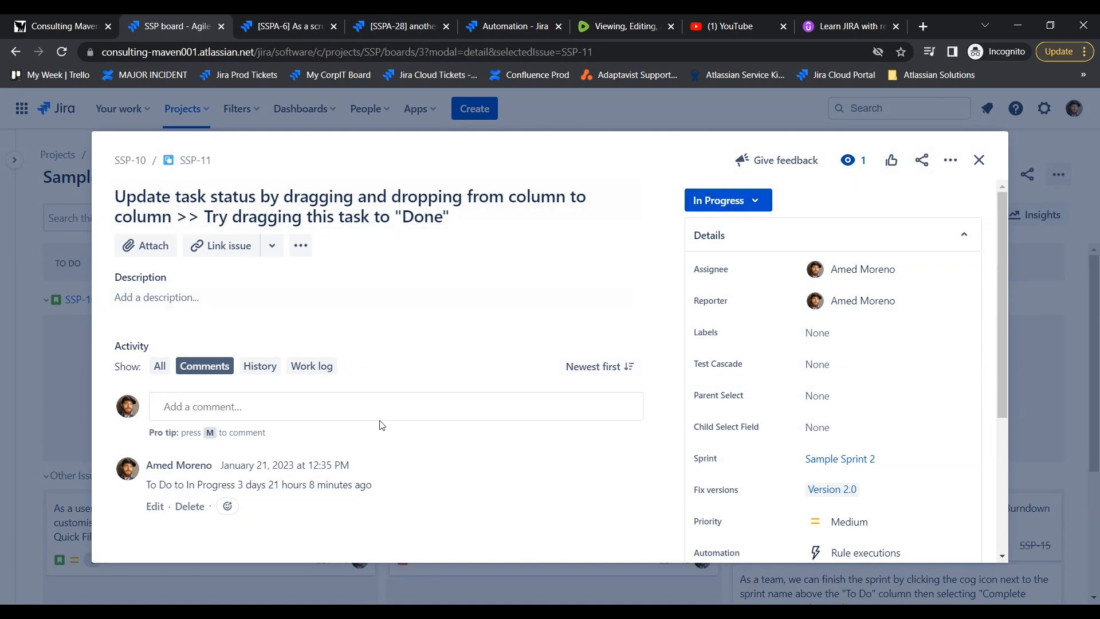
{"action": "scroll", "coordinate": [737, 341], "scroll_direction": "down", "scroll_amount": 4}
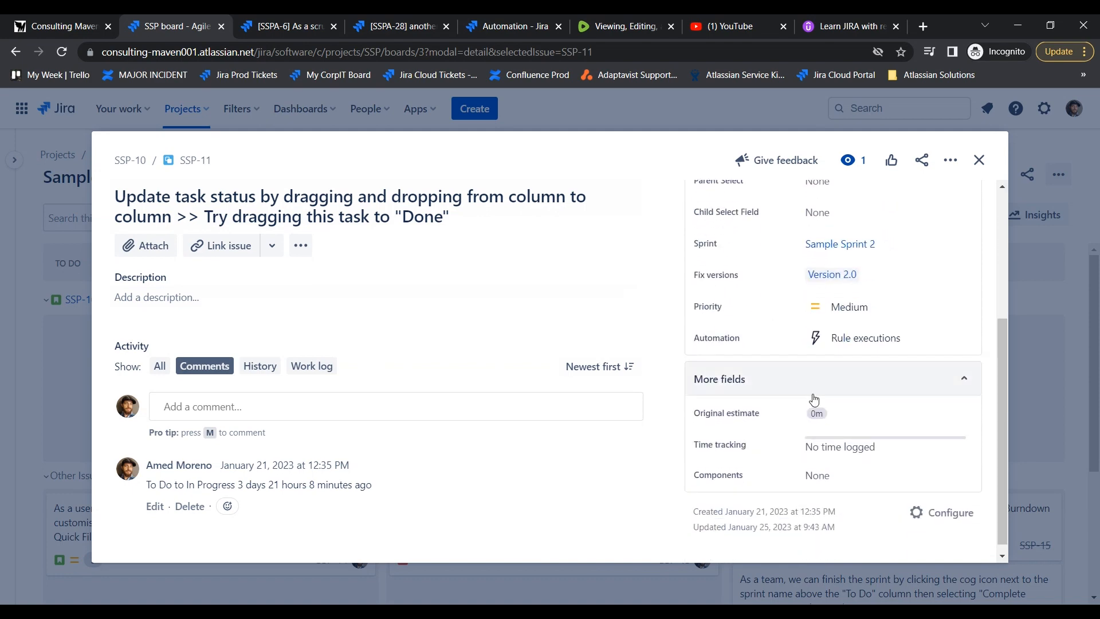
{"action": "scroll", "coordinate": [819, 395], "scroll_direction": "up", "scroll_amount": 4}
{"action": "left_click", "coordinate": [979, 161]}
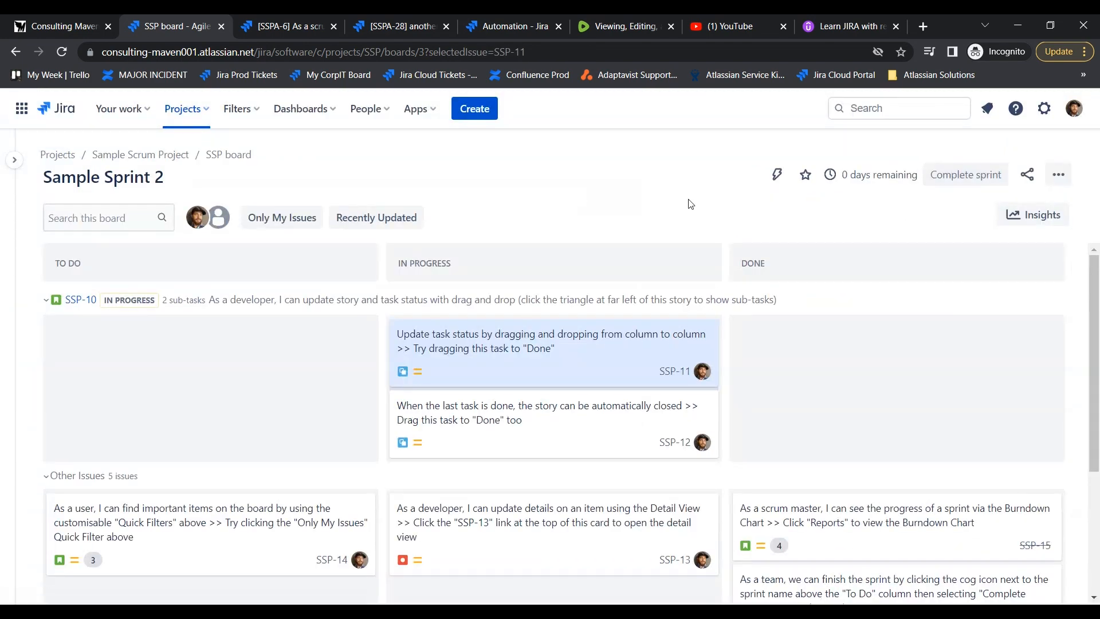
- Set the board to open issues in the sidebar and display SSP-12 and SSP-14 there
{"action": "left_click", "coordinate": [1067, 177]}
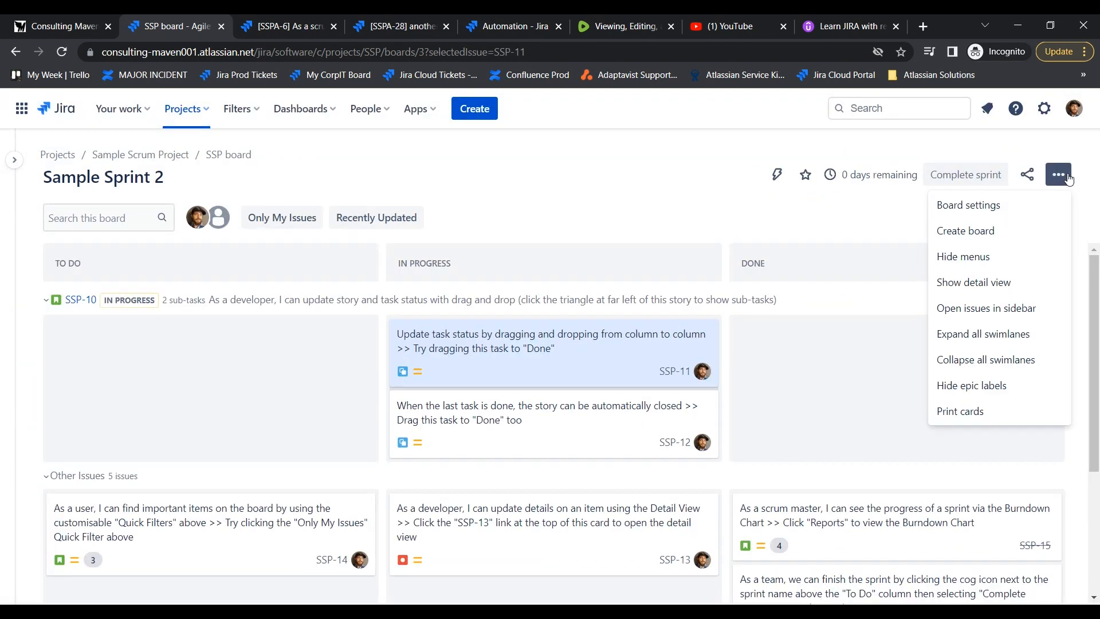
{"action": "left_click", "coordinate": [1005, 309]}
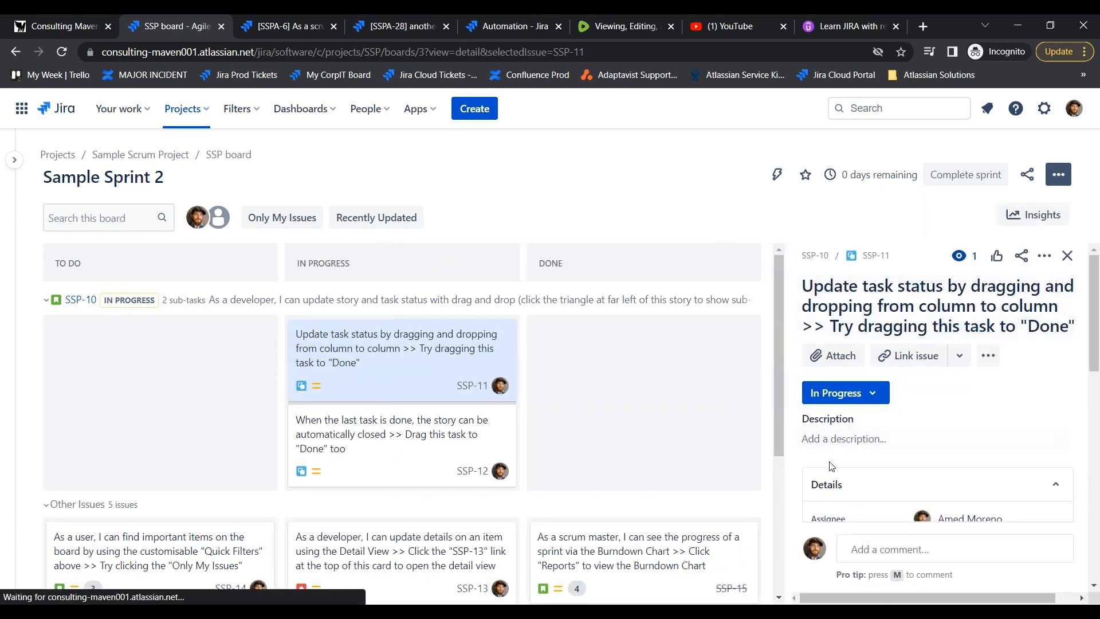
{"action": "left_click", "coordinate": [394, 439]}
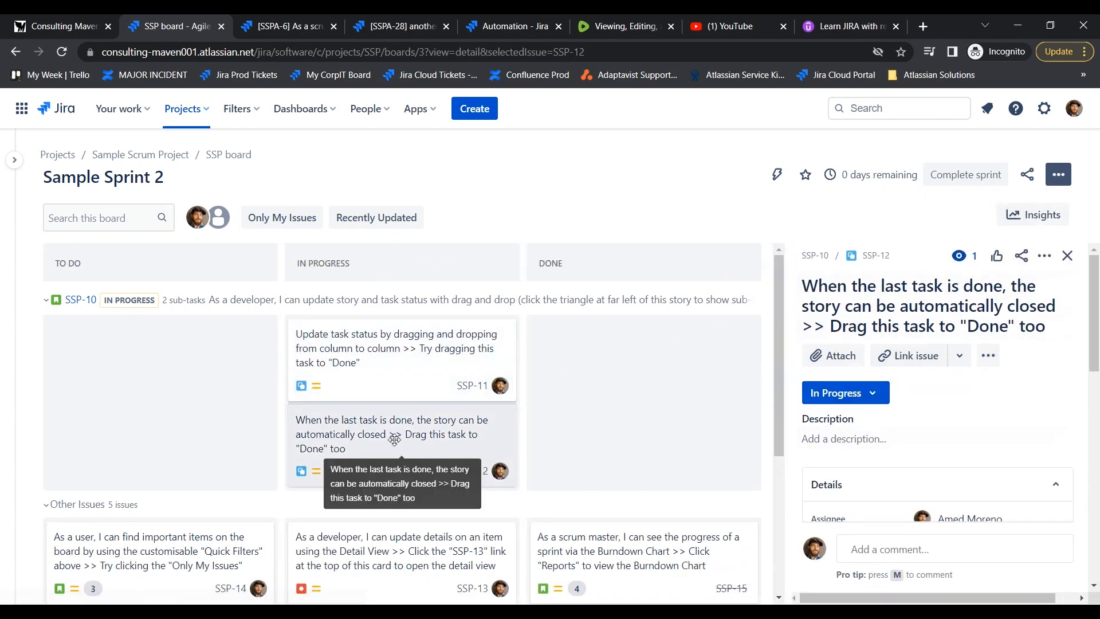
{"action": "left_click", "coordinate": [149, 553]}
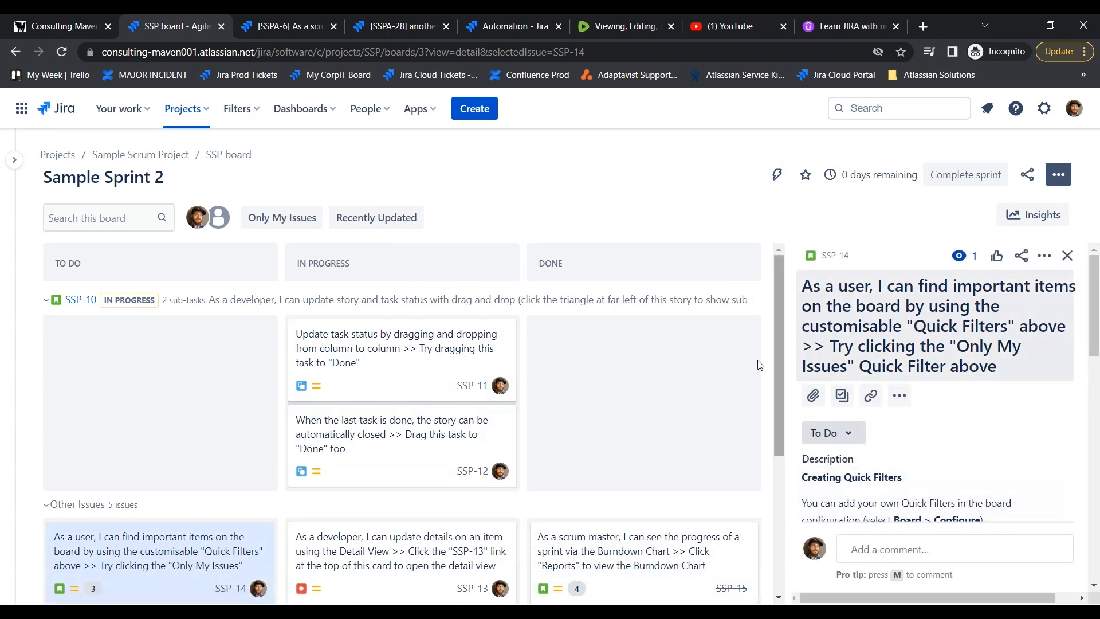
{"action": "left_click_drag", "start_coordinate": [790, 360], "coordinate": [825, 376]}
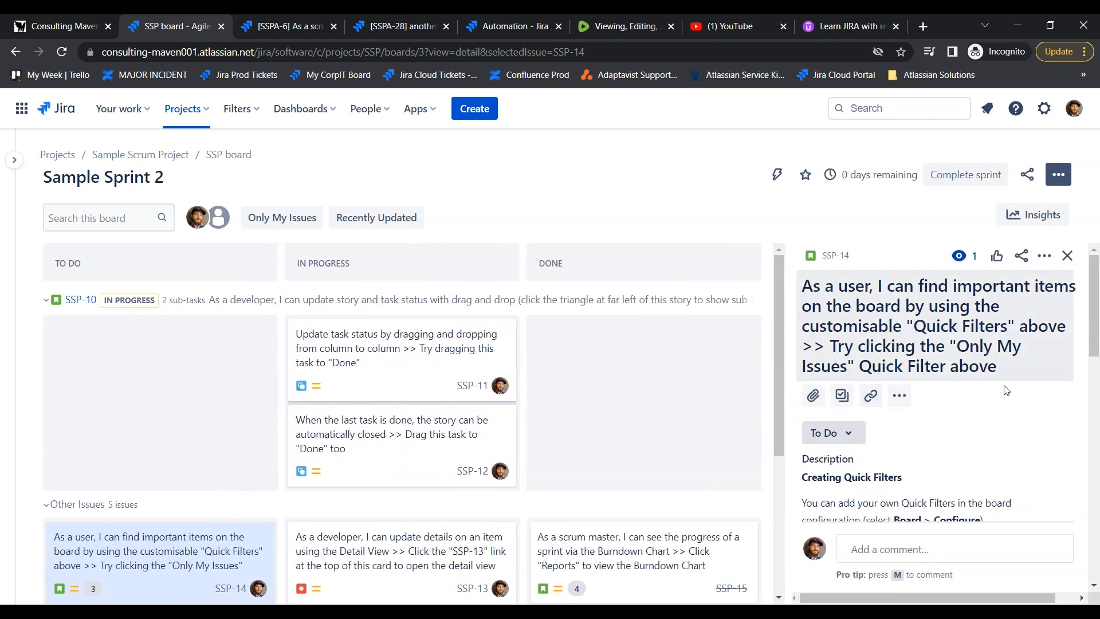
- View SSP-13 in the issue sidebar and return to SSP-14 to read its description
{"action": "scroll", "coordinate": [588, 461], "scroll_direction": "down", "scroll_amount": 2}
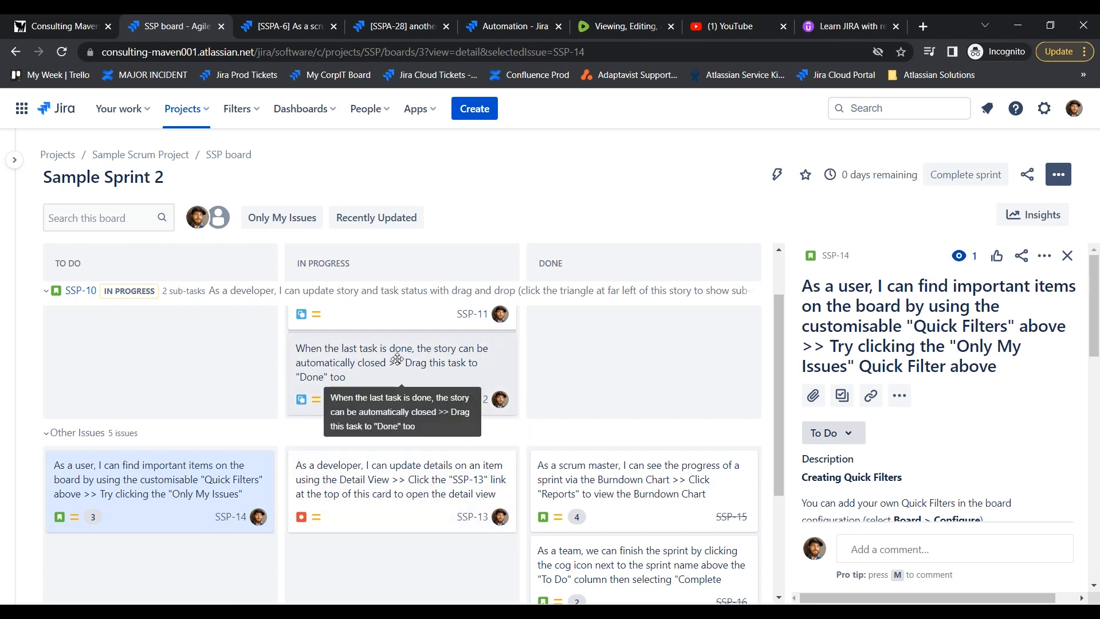
{"action": "left_click", "coordinate": [389, 477]}
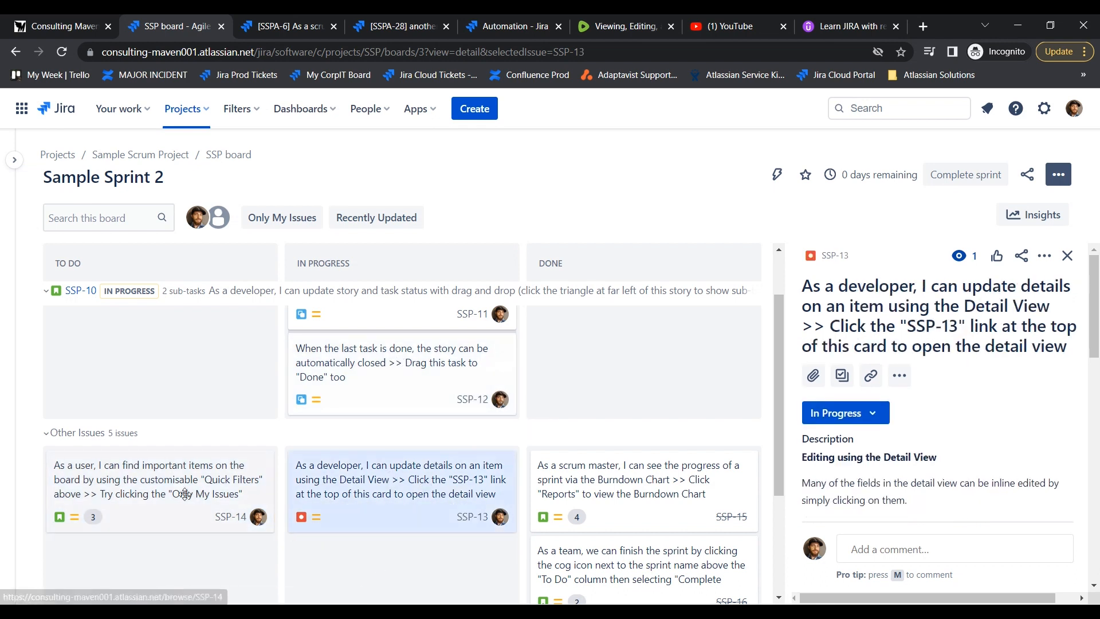
{"action": "left_click", "coordinate": [171, 483]}
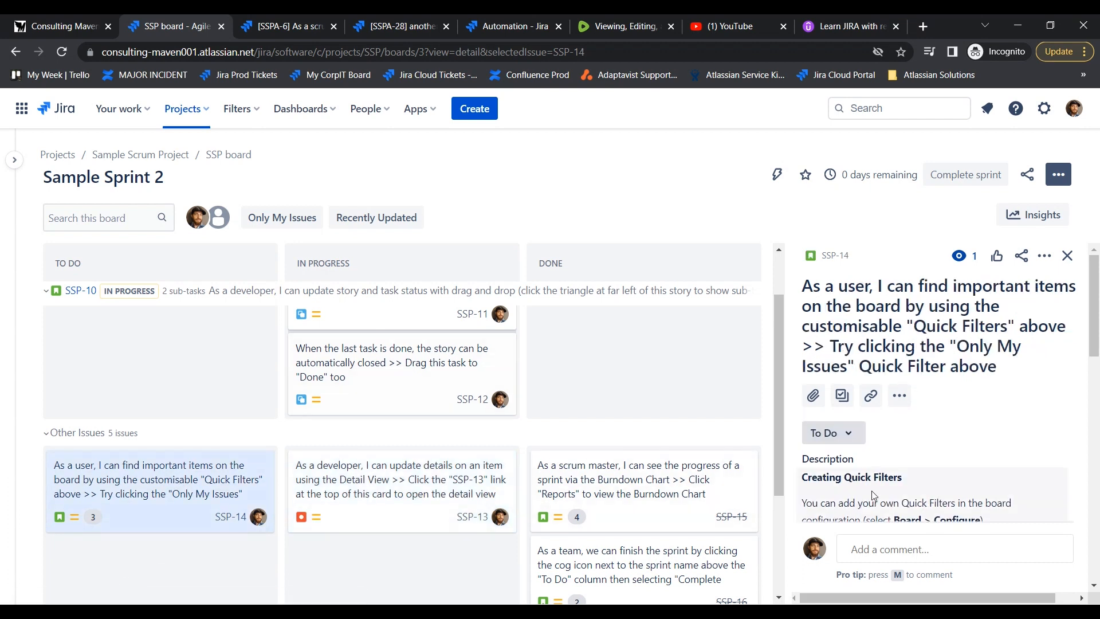
{"action": "scroll", "coordinate": [1025, 355], "scroll_direction": "down", "scroll_amount": 2}
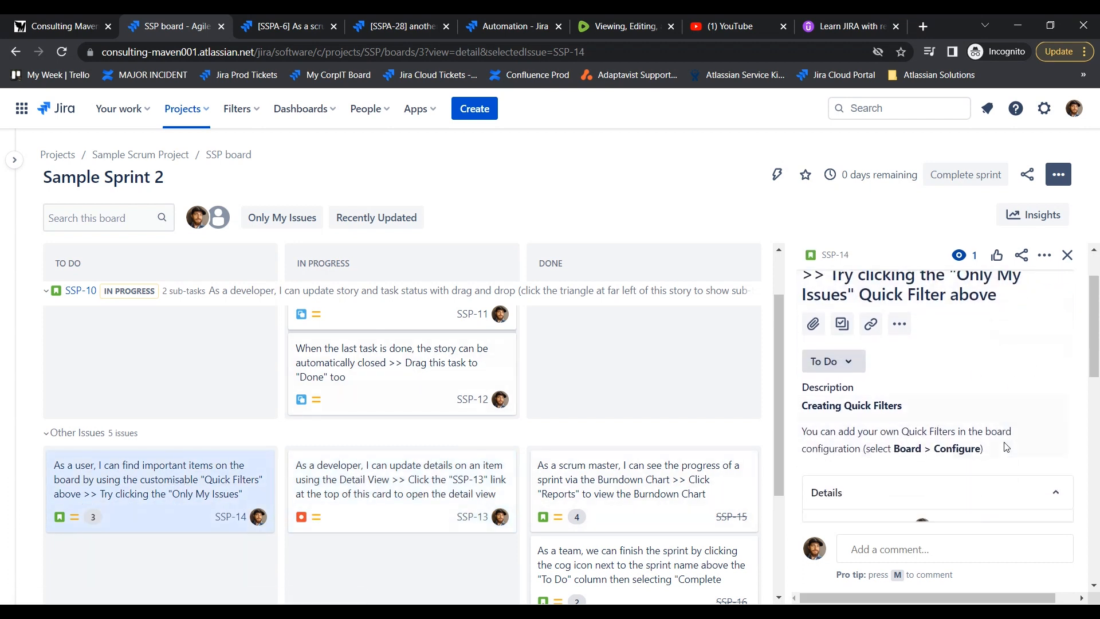
{"action": "scroll", "coordinate": [1003, 452], "scroll_direction": "up", "scroll_amount": 2}
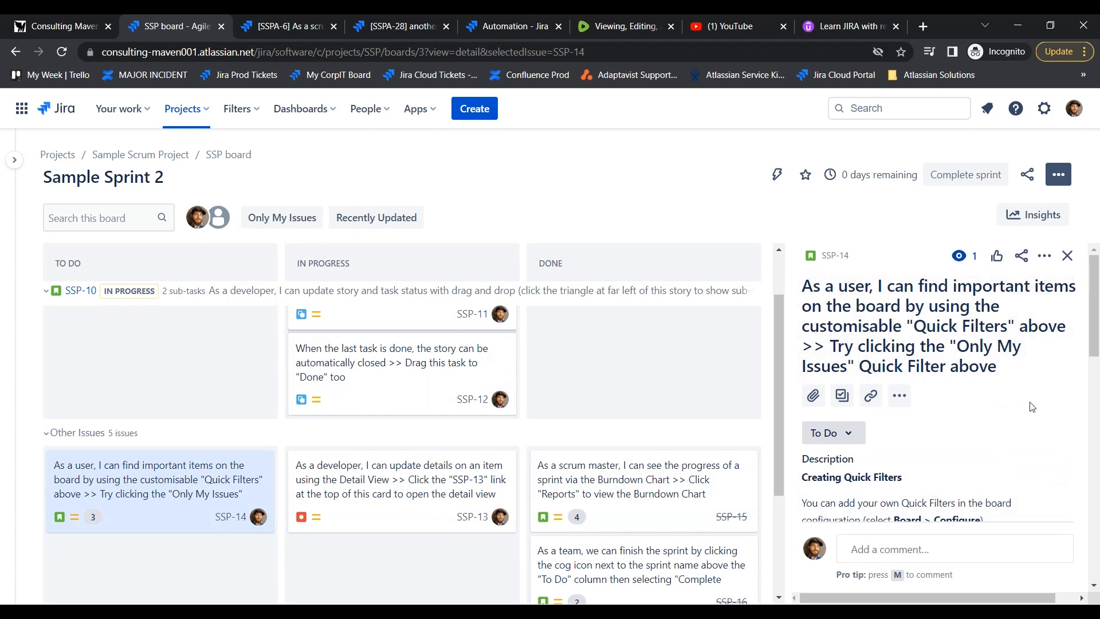
- Reassign SSP-14 to the other team member in its details
{"action": "scroll", "coordinate": [1031, 407], "scroll_direction": "down", "scroll_amount": 4}
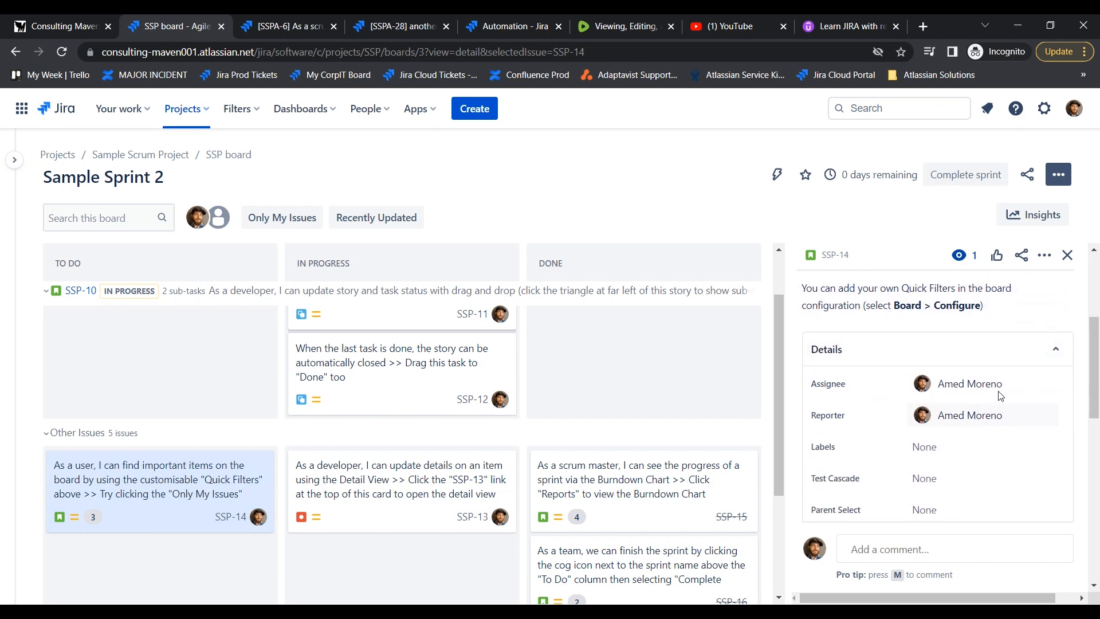
{"action": "left_click", "coordinate": [989, 387]}
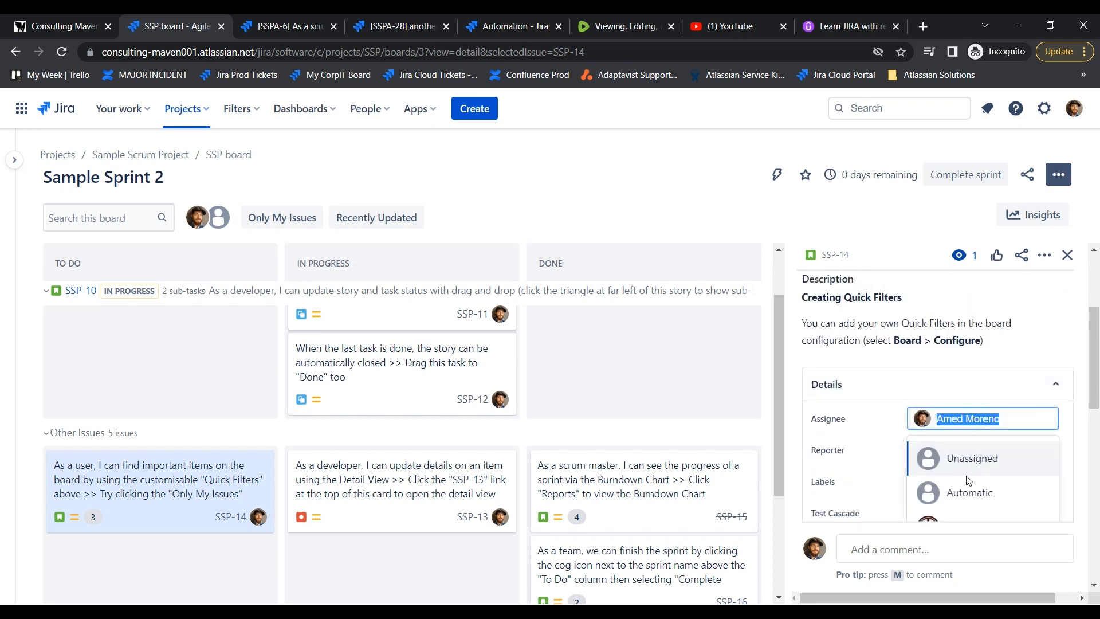
{"action": "left_click", "coordinate": [969, 517]}
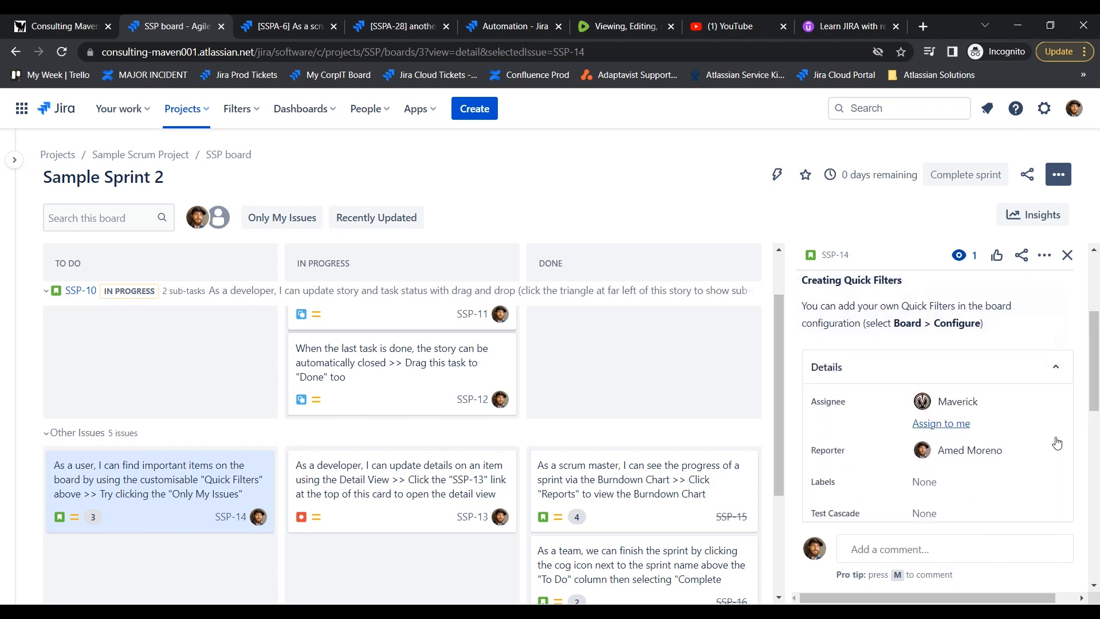
{"action": "scroll", "coordinate": [1057, 442], "scroll_direction": "down", "scroll_amount": 3}
{"action": "scroll", "coordinate": [1057, 443], "scroll_direction": "up", "scroll_amount": 4}
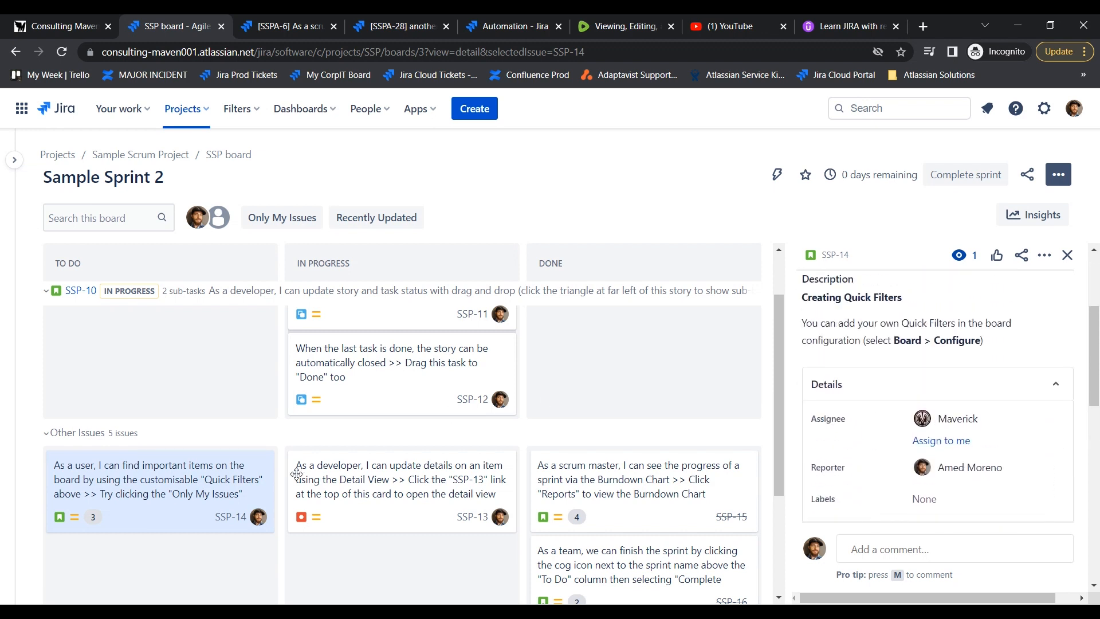
{"action": "scroll", "coordinate": [918, 478], "scroll_direction": "up", "scroll_amount": 3}
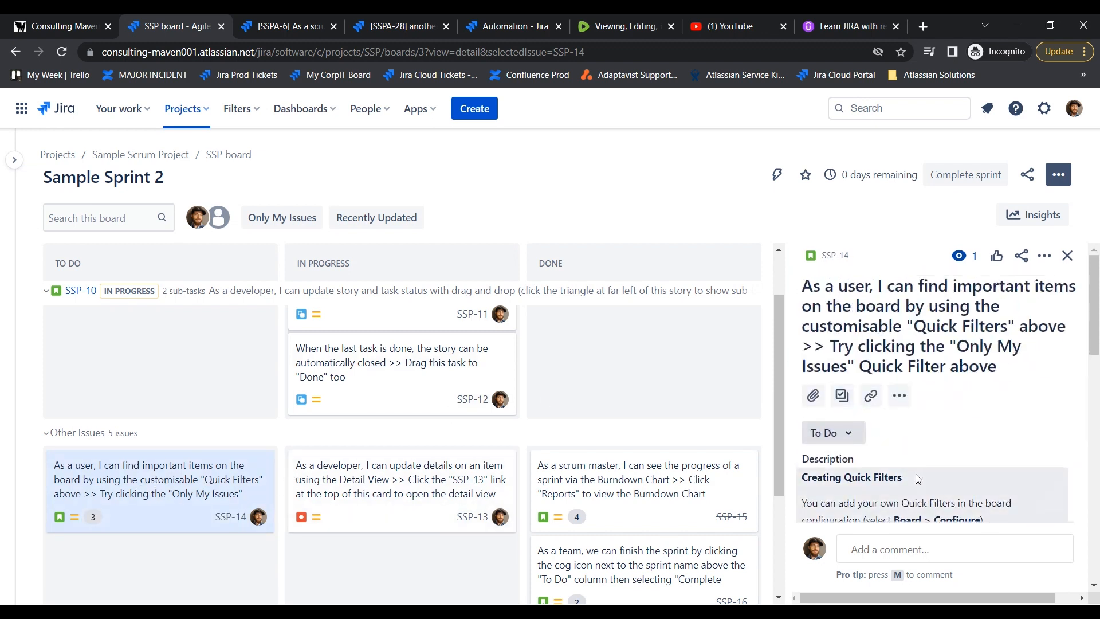
- Check the status options available for SSP-14 and move its card to the In Progress column
{"action": "left_click", "coordinate": [850, 435]}
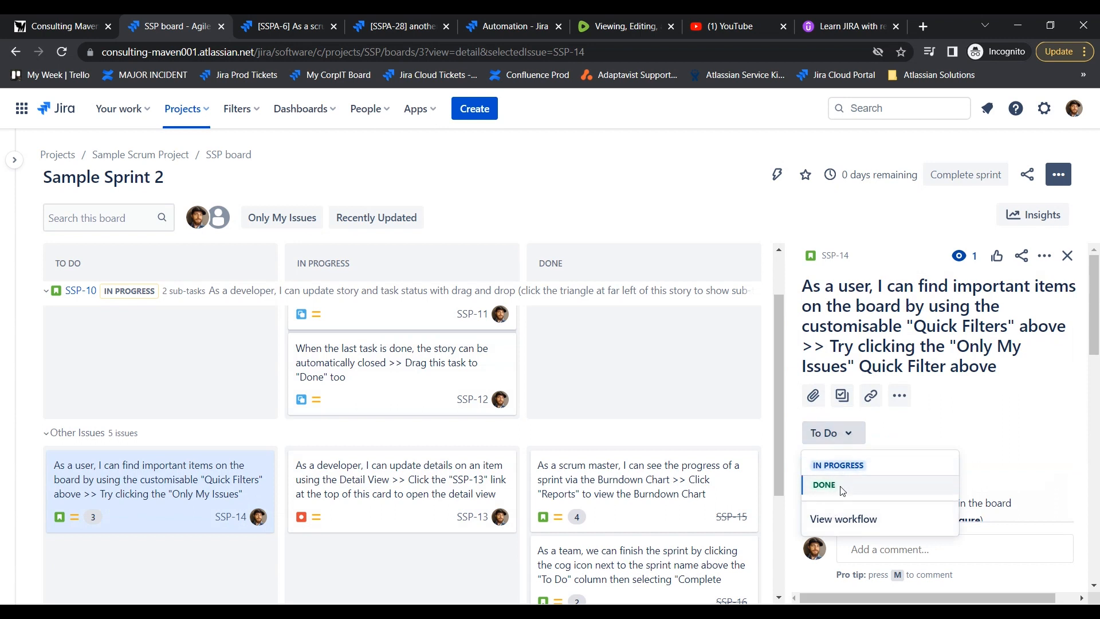
{"action": "left_click", "coordinate": [986, 410]}
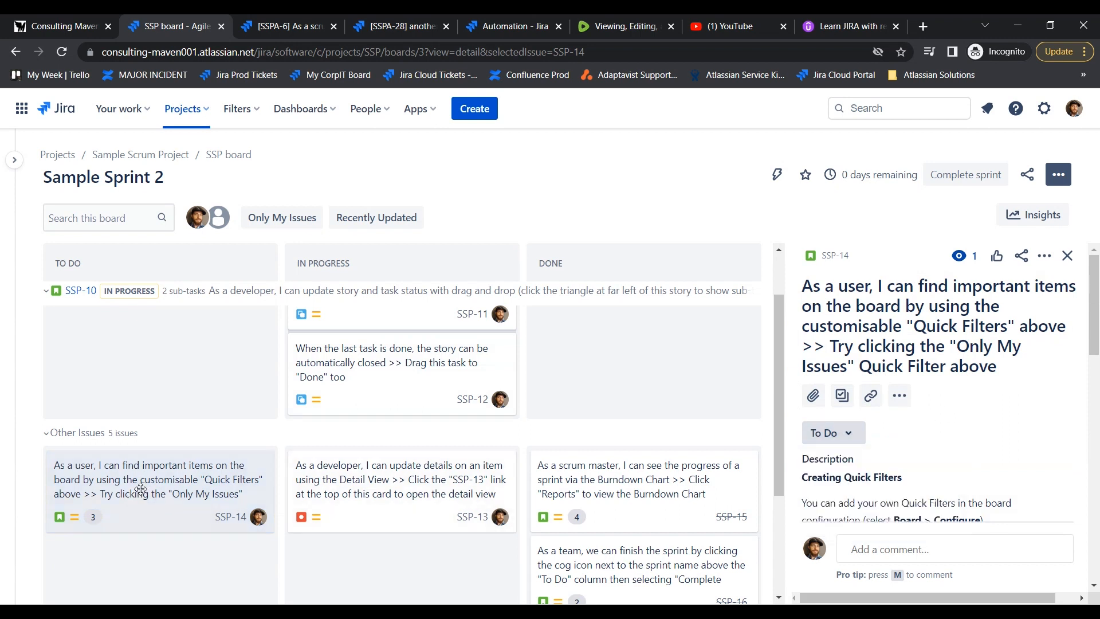
{"action": "mouse_move", "coordinate": [146, 487]}
{"action": "left_mouse_down"}
{"action": "mouse_move", "coordinate": [296, 517]}
{"action": "mouse_move", "coordinate": [355, 514]}
{"action": "mouse_move", "coordinate": [144, 490]}
{"action": "left_mouse_up"}
{"action": "left_click_drag", "start_coordinate": [153, 501], "coordinate": [392, 550]}
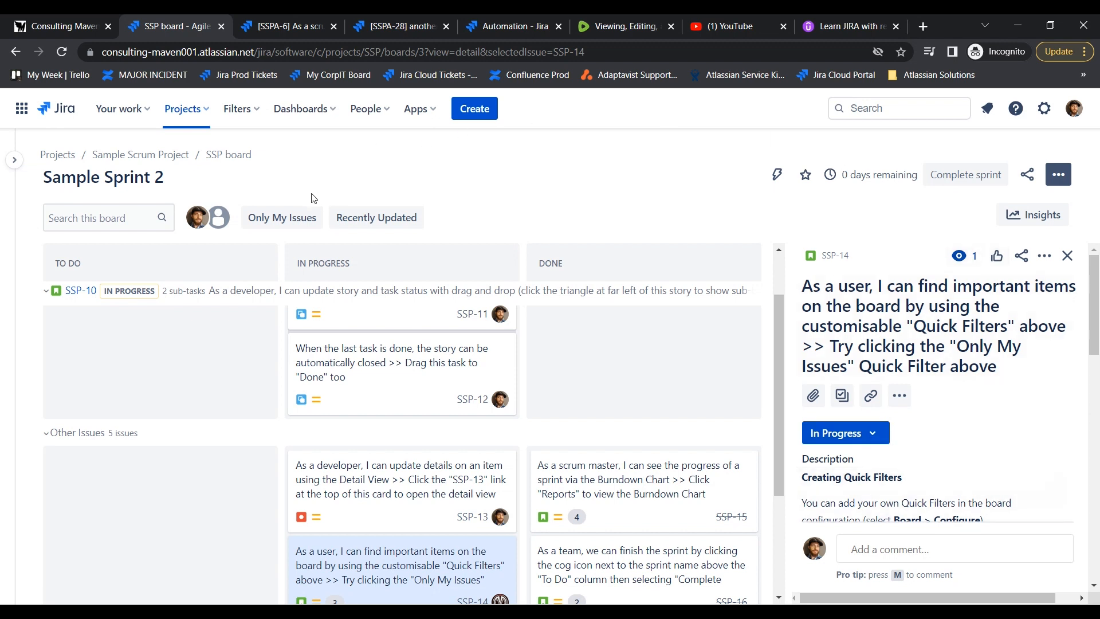
- Search the board for "ssp-11" and clear the search text
{"action": "left_click", "coordinate": [90, 216]}
{"action": "type", "text": "ssp-1"}
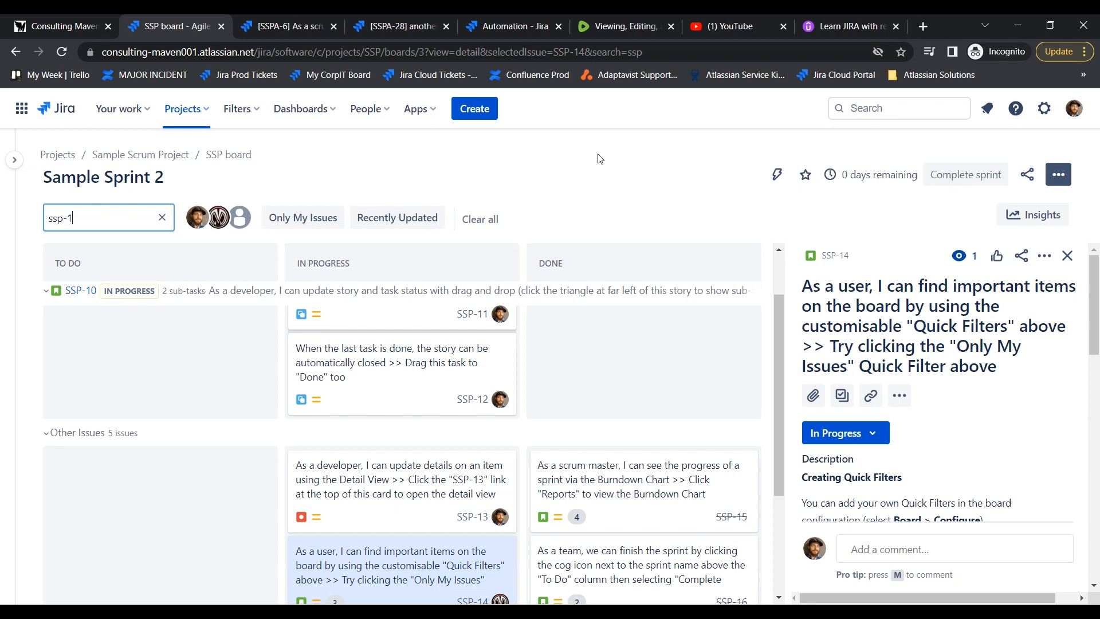
{"action": "type", "text": "1"}
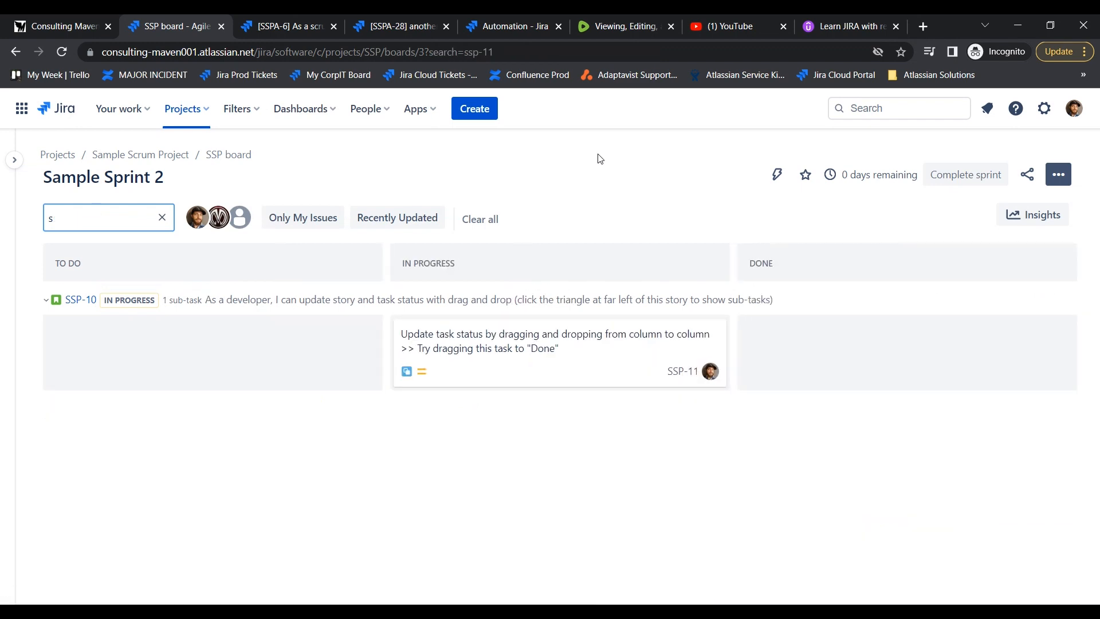
{"action": "key", "text": "BackSpace"}
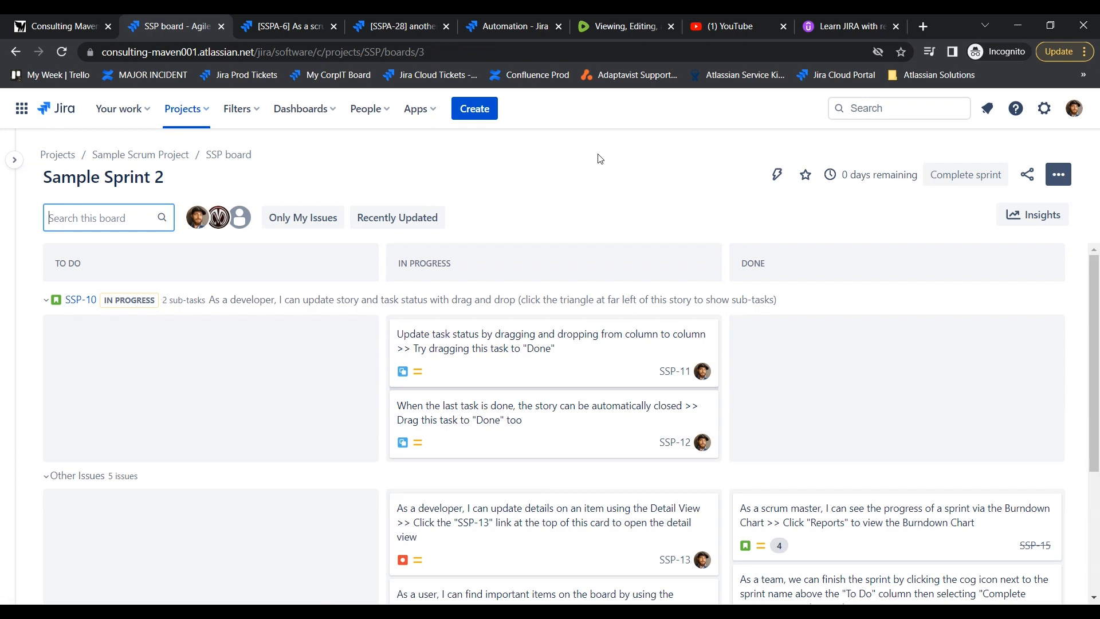
- Search the board for "update task" and clear the search text
{"action": "type", "text": "uda"}
{"action": "key", "text": "BackSpace"}
{"action": "key", "text": "BackSpace"}
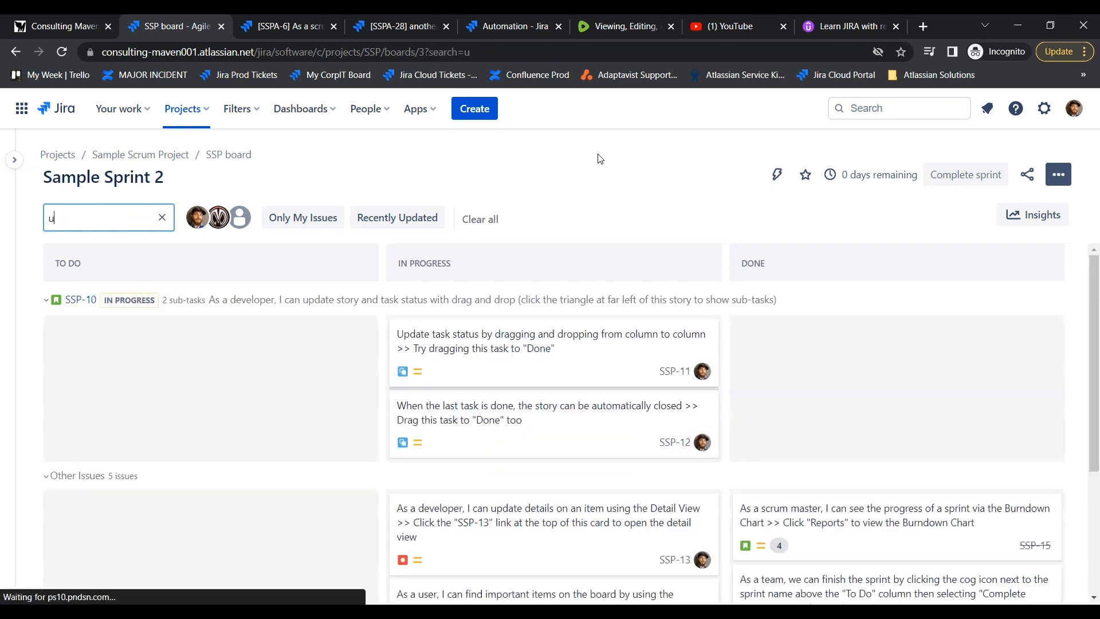
{"action": "type", "text": "pdate task"}
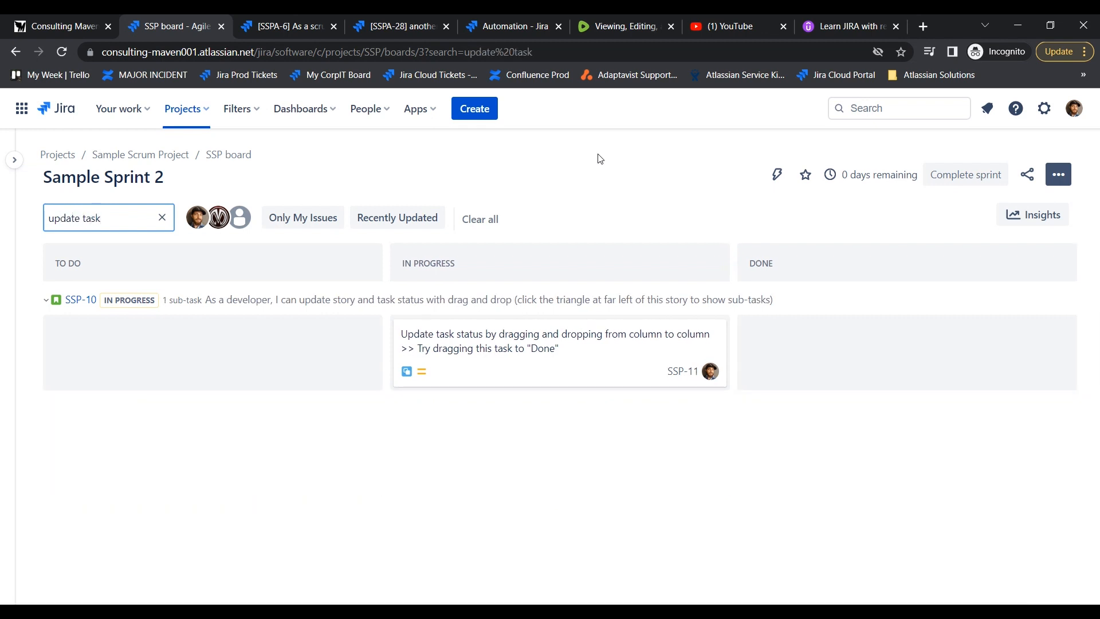
{"action": "key", "text": "BackSpace"}
{"action": "key", "text": "BackSpace"}
{"action": "key", "text": "BackSpace"}
{"action": "key", "text": "BackSpace"}
{"action": "key", "text": "BackSpace"}
{"action": "key", "text": "BackSpace"}
{"action": "key", "text": "BackSpace"}
{"action": "key", "text": "BackSpace"}
{"action": "key", "text": "BackSpace"}
{"action": "key", "text": "BackSpace"}
{"action": "key", "text": "BackSpace"}
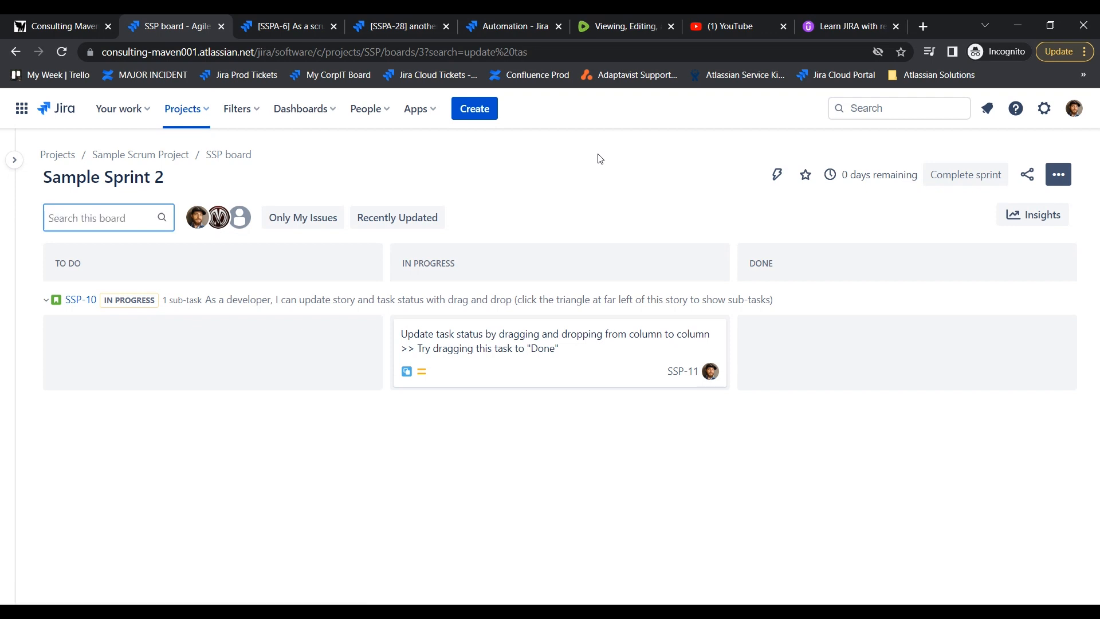
- Filter the board by each of the two team members in turn, removing each assignee filter after viewing it
{"action": "left_click", "coordinate": [198, 216]}
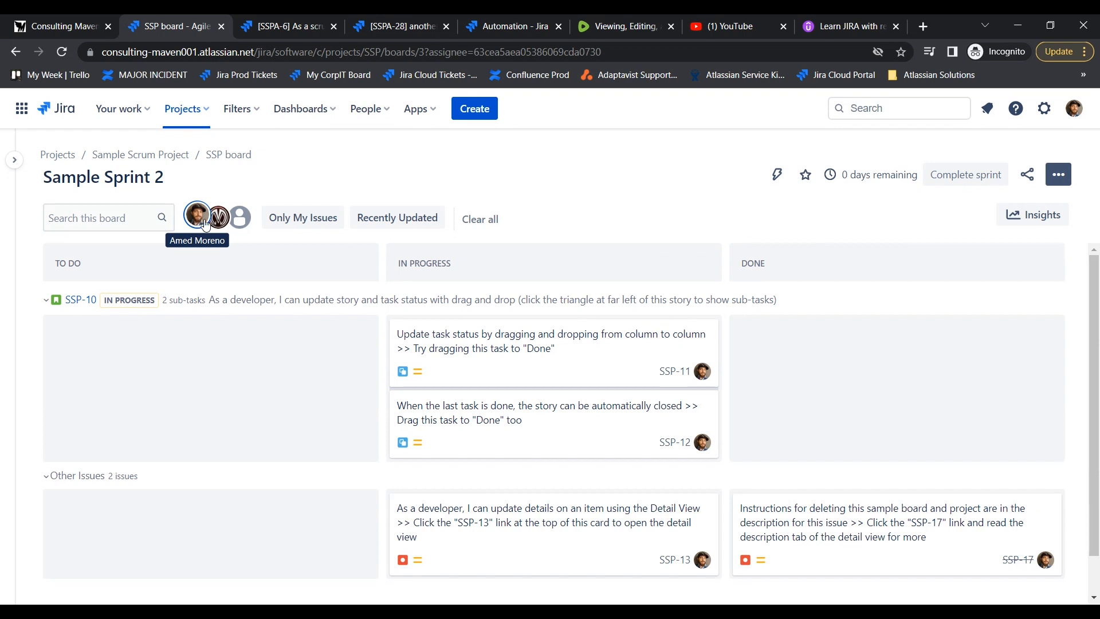
{"action": "left_click", "coordinate": [199, 222]}
{"action": "left_click", "coordinate": [219, 220]}
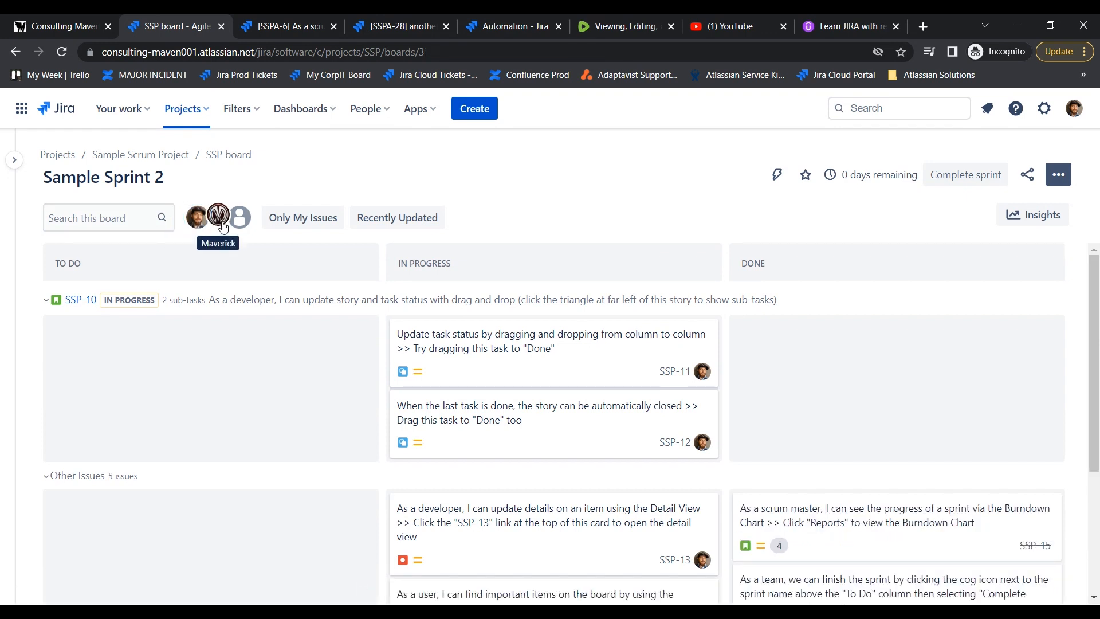
{"action": "left_click", "coordinate": [219, 218]}
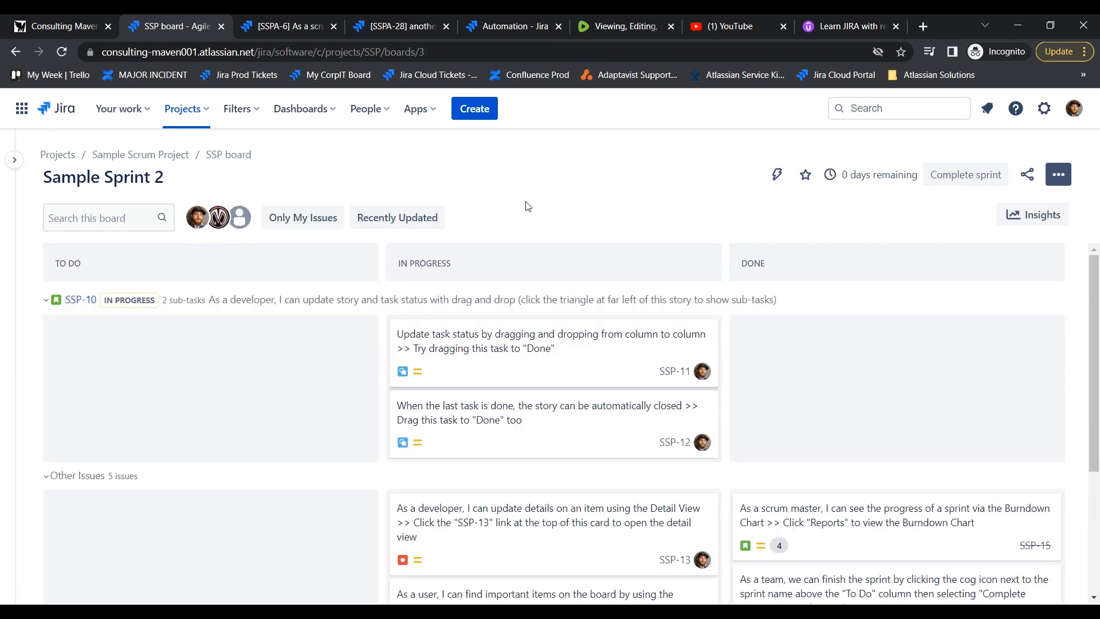
- Filter the board by Only My Issues, switch to Recently Updated instead, and clear all filters
{"action": "left_click", "coordinate": [324, 219]}
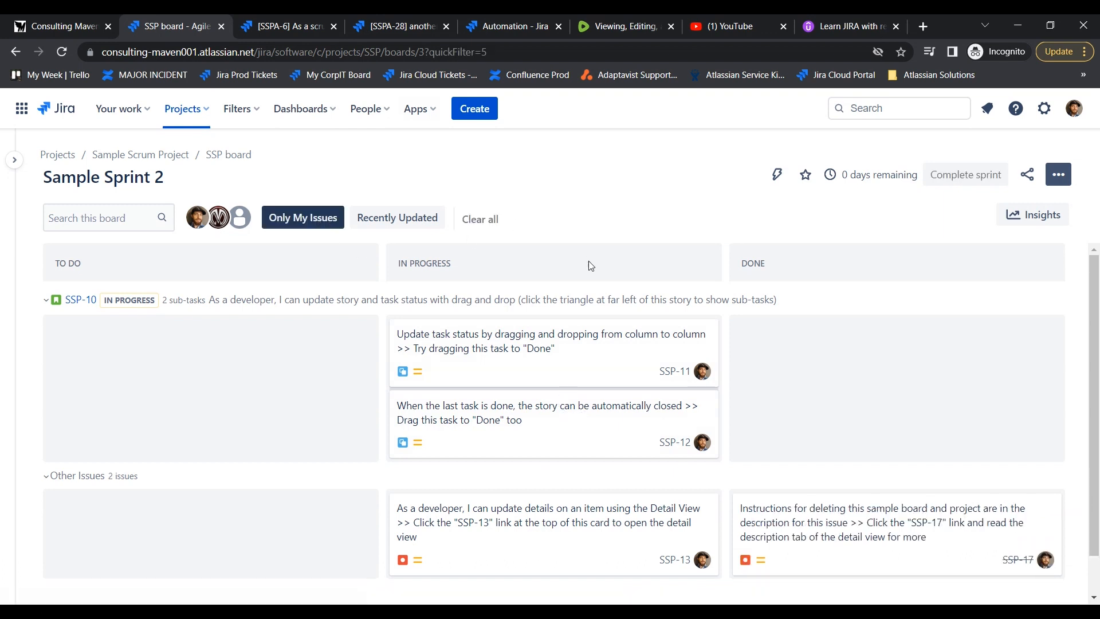
{"action": "left_click", "coordinate": [304, 224]}
{"action": "left_click", "coordinate": [396, 228]}
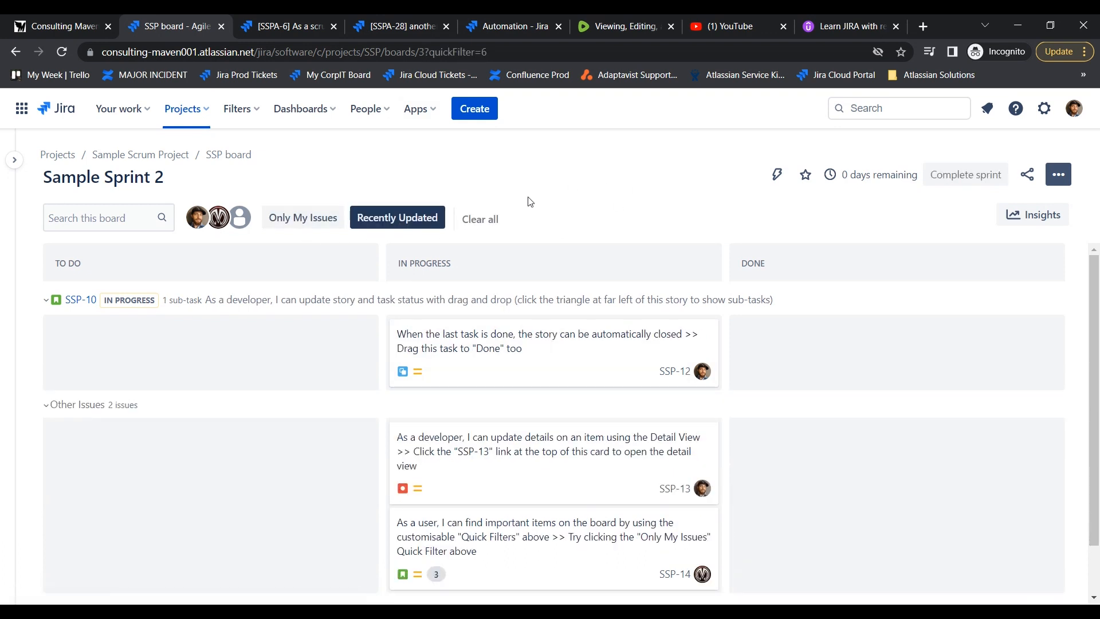
{"action": "left_click", "coordinate": [475, 222]}
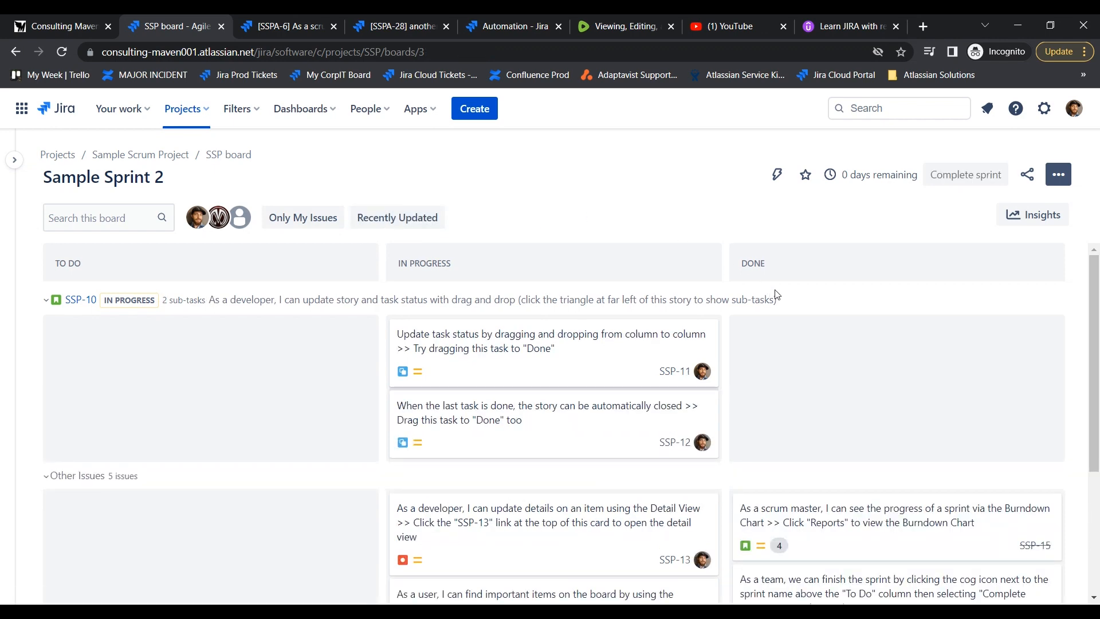
- View SSP-14 and SSP-15 in the issue sidebar
{"action": "scroll", "coordinate": [775, 293], "scroll_direction": "down", "scroll_amount": 3}
{"action": "left_click", "coordinate": [550, 435]}
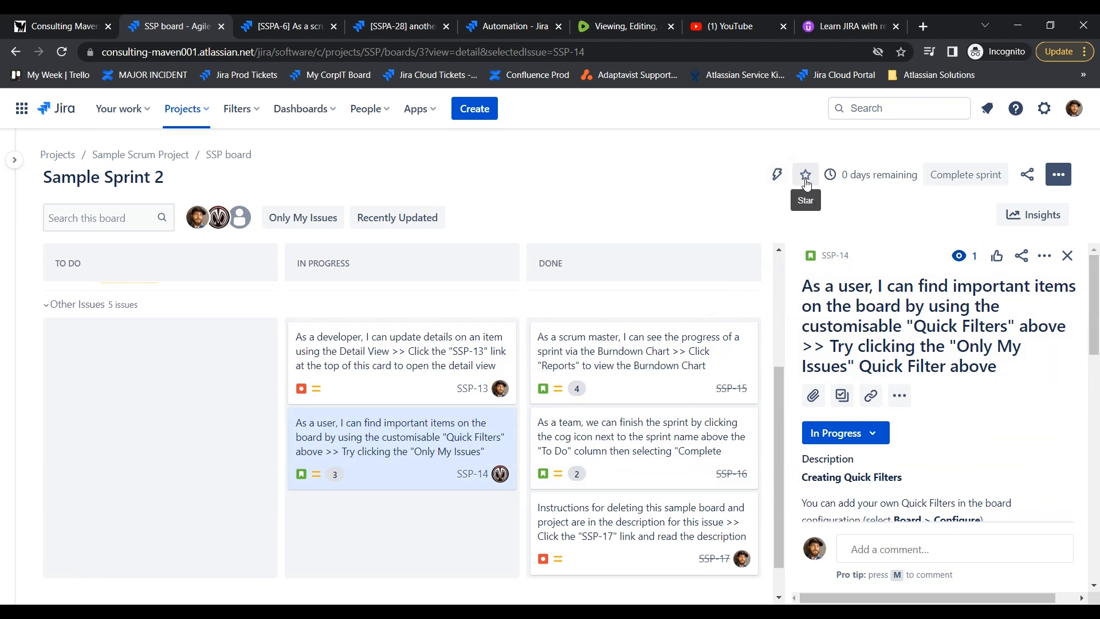
{"action": "mouse_move", "coordinate": [832, 180]}
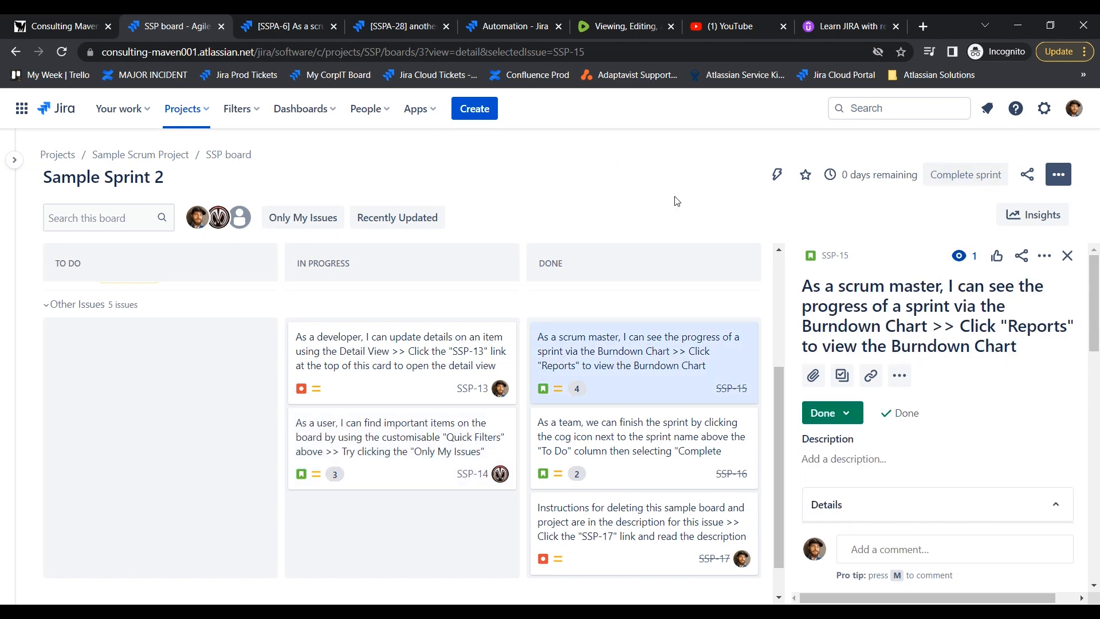
{"action": "left_click", "coordinate": [620, 351]}
- Move the SSP-13 card from the In Progress column to the Done column
{"action": "left_click_drag", "start_coordinate": [500, 347], "coordinate": [609, 419]}
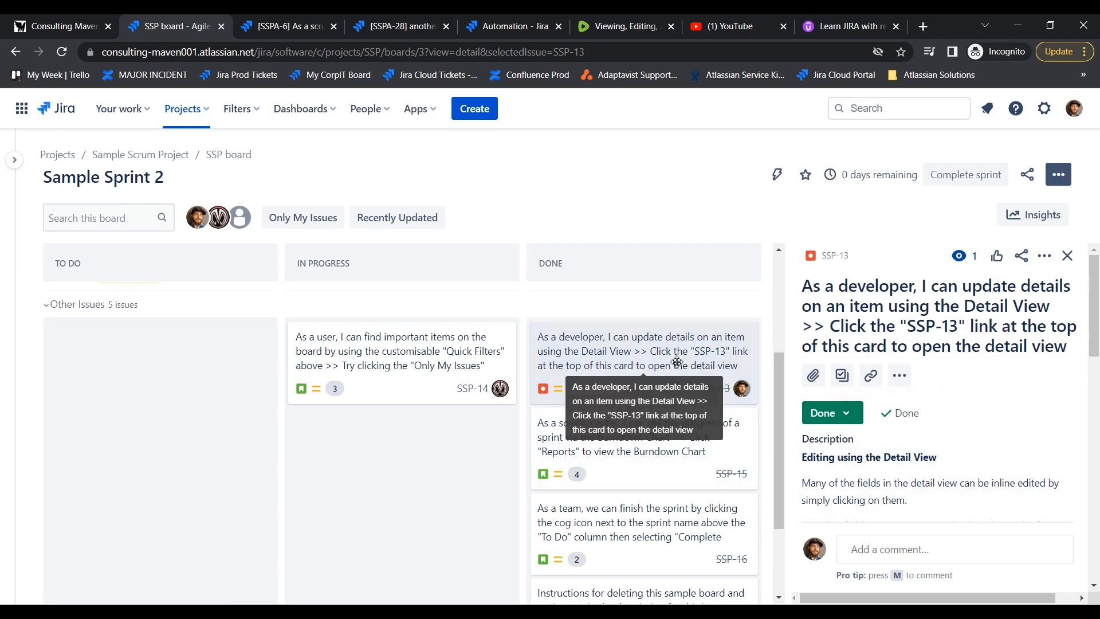
{"action": "left_click_drag", "start_coordinate": [677, 359], "coordinate": [647, 412]}
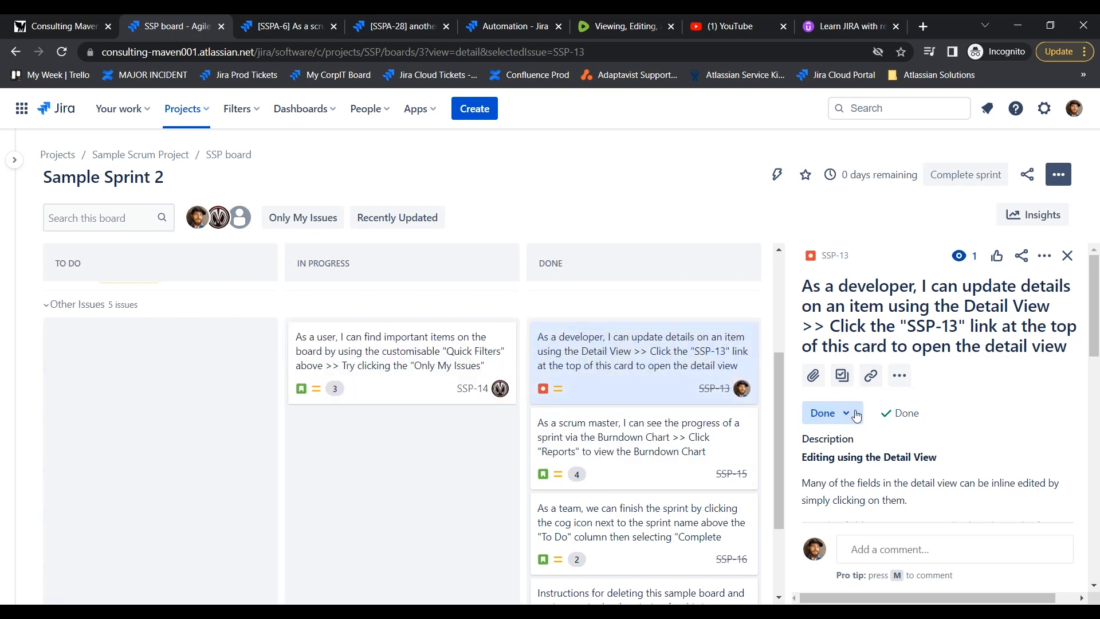
- View the workflow diagram from the status options of SSP-13 and close it
{"action": "left_click", "coordinate": [831, 413]}
{"action": "left_click", "coordinate": [839, 500]}
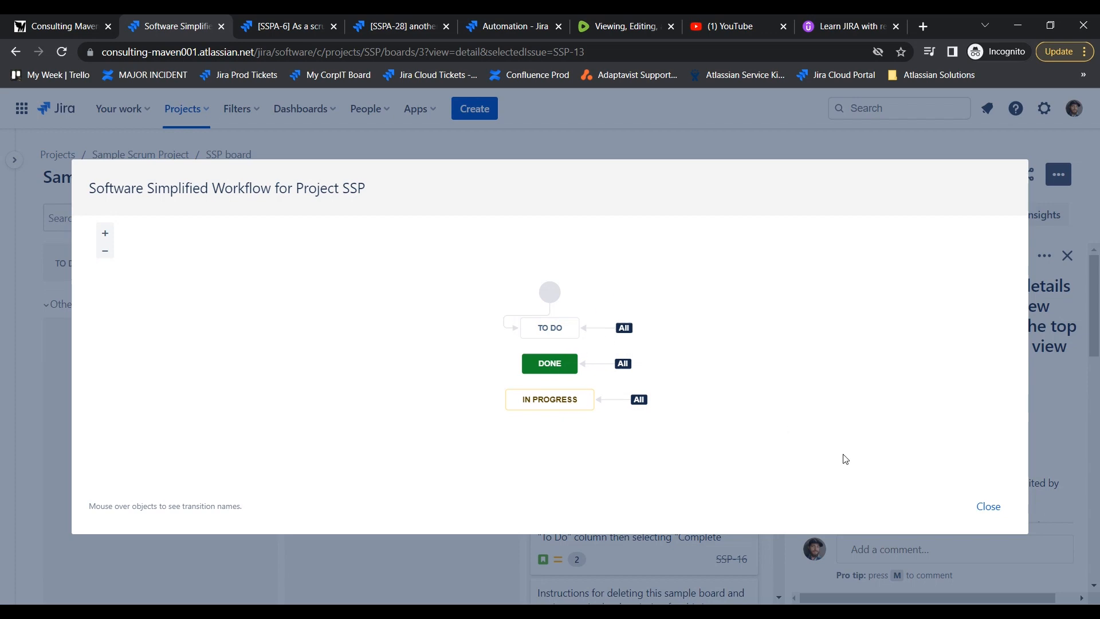
{"action": "left_click", "coordinate": [986, 507]}
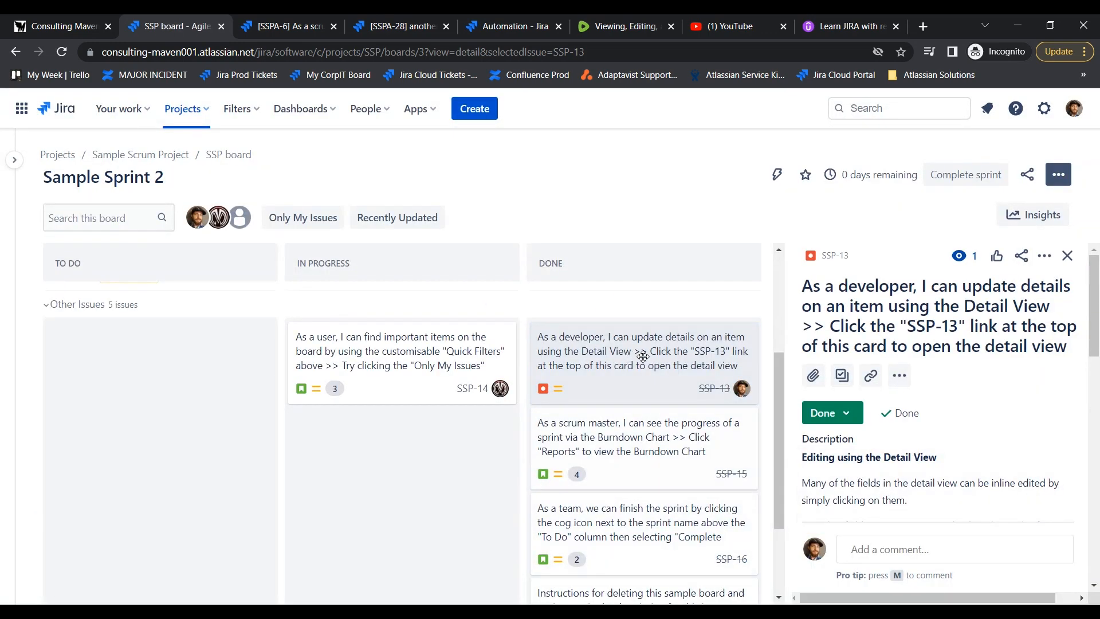
- Move the SSP-13 card back to the In Progress column and view its details in the sidebar
{"action": "left_click_drag", "start_coordinate": [643, 352], "coordinate": [401, 361]}
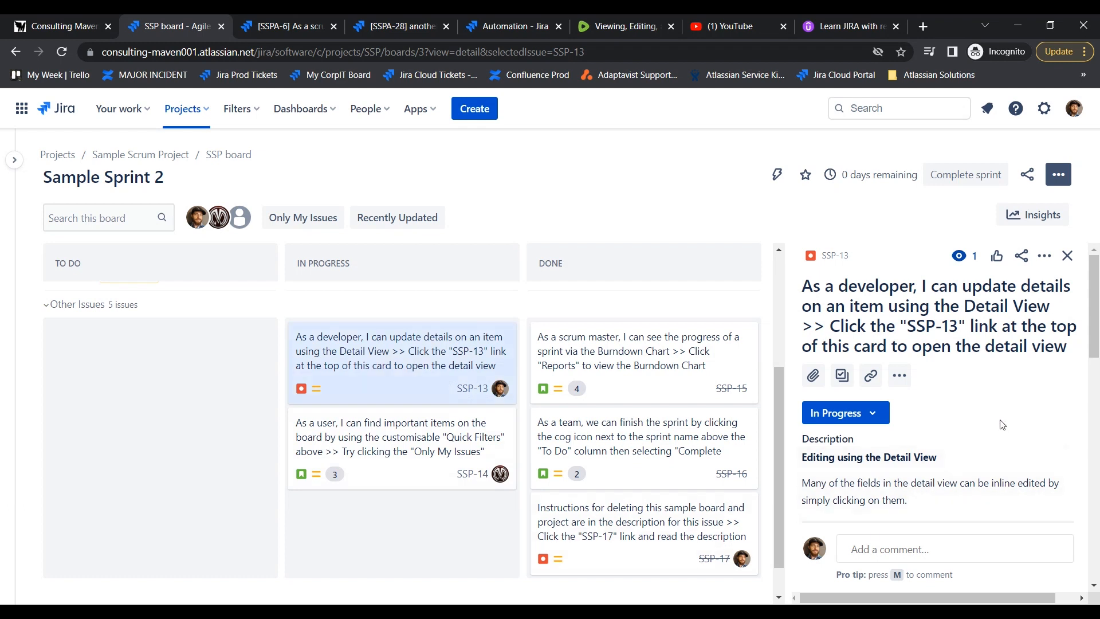
{"action": "scroll", "coordinate": [999, 421], "scroll_direction": "down", "scroll_amount": 5}
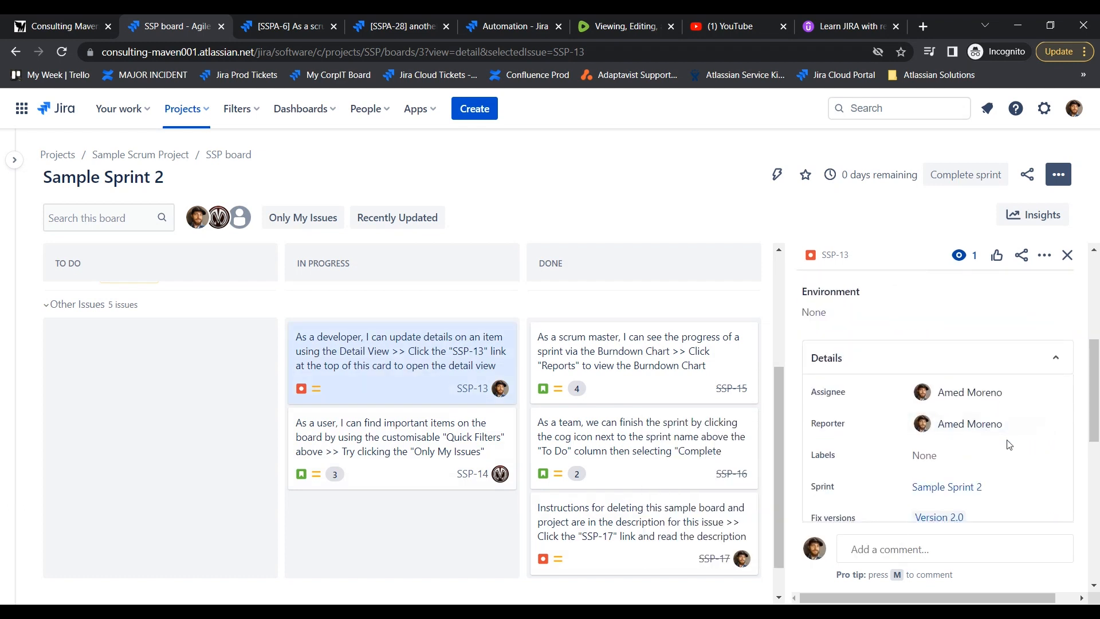